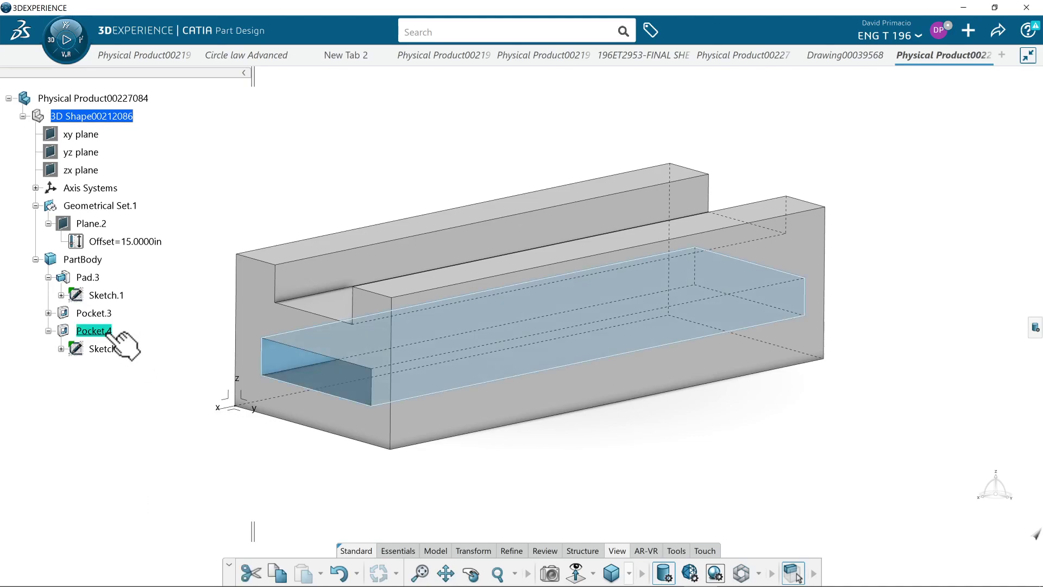
Undo Pocket.4 and its Sketch.6, leaving only Pad.3 and Pocket.3
key("ctrl+z")
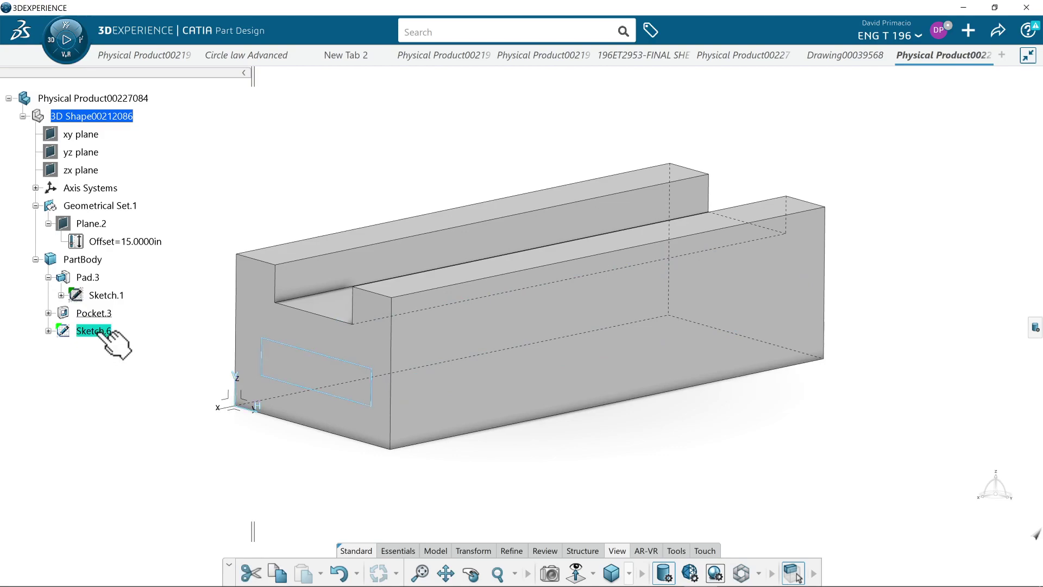
key("ctrl+z")
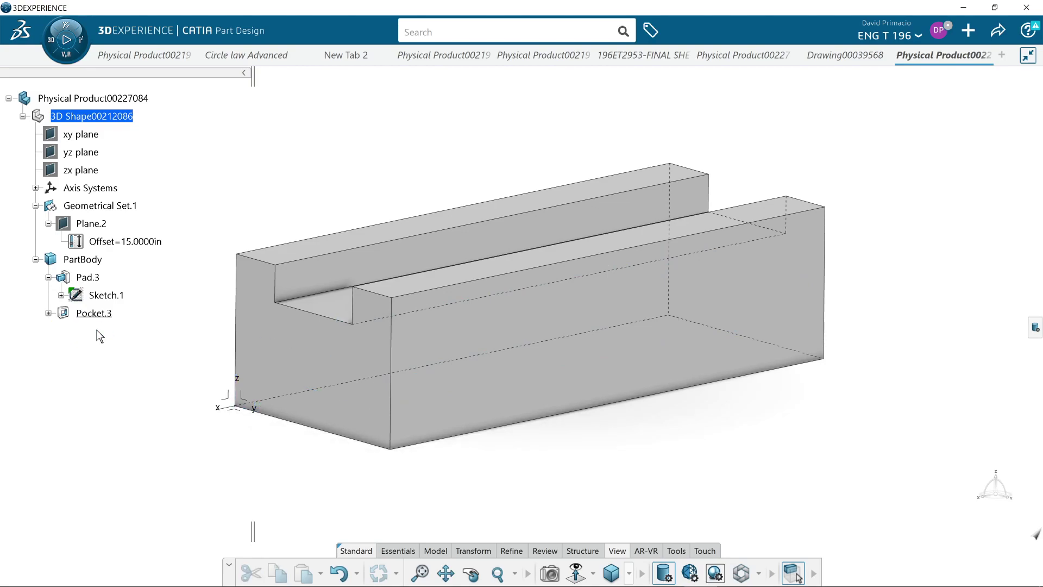
Create a default Hole.1 (0.3937in, V-bottom, 120deg) on the block's end face
mouse_move(634, 554)
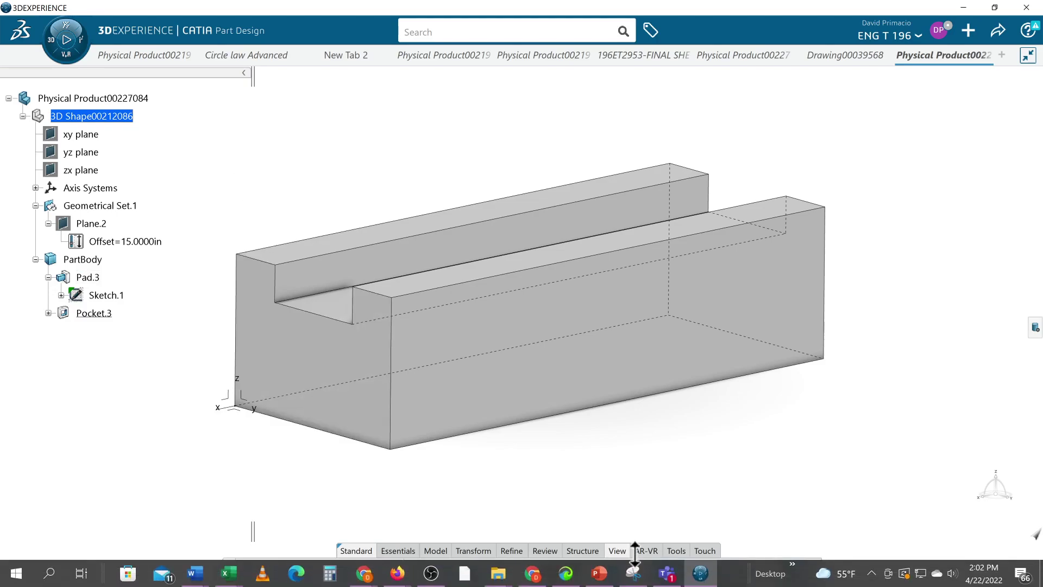
left_click(428, 551)
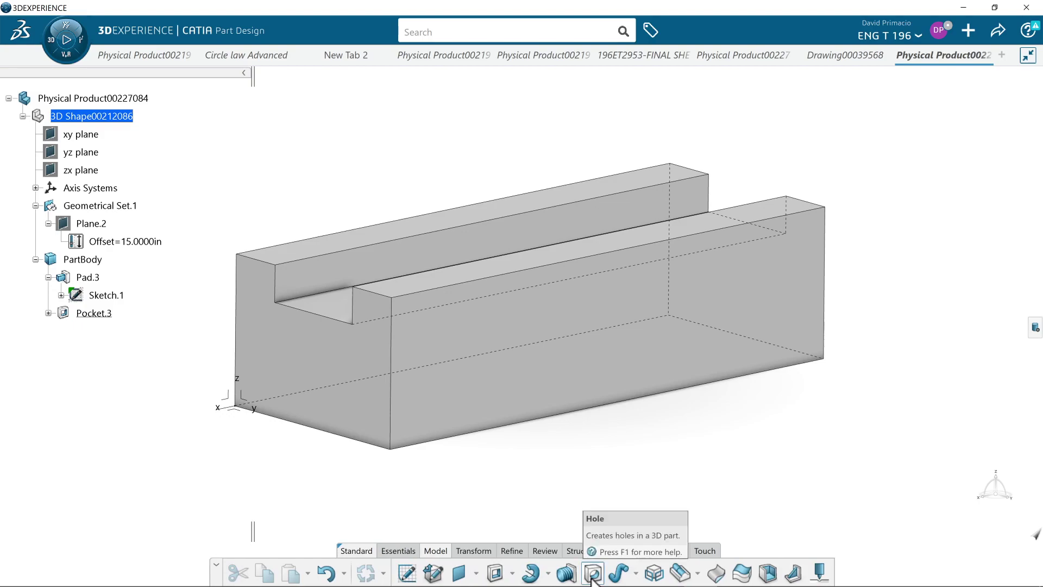
left_click(592, 574)
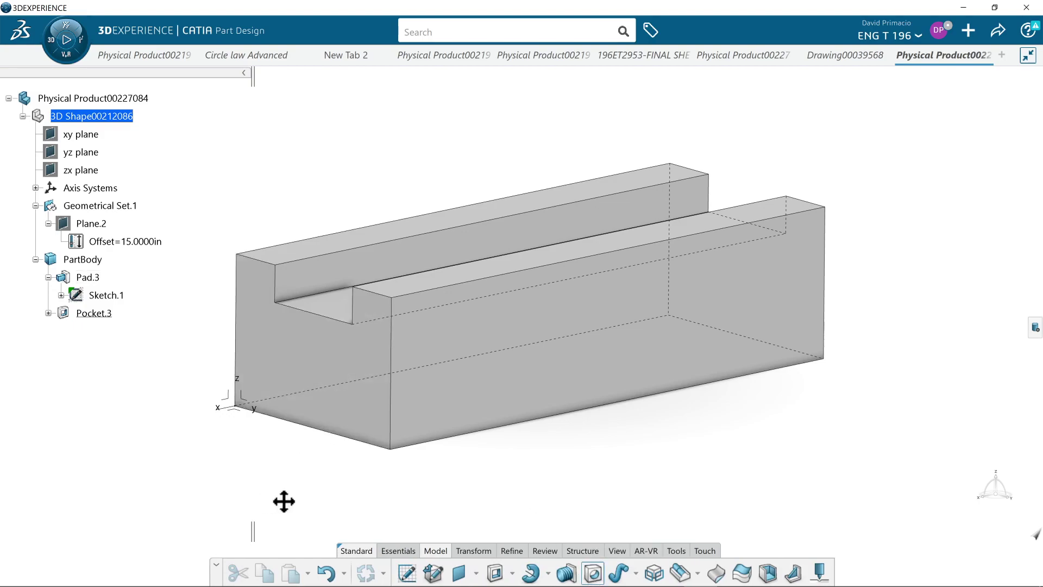
middle_click_drag(284, 501, 326, 549)
middle_click_drag(387, 478, 489, 399)
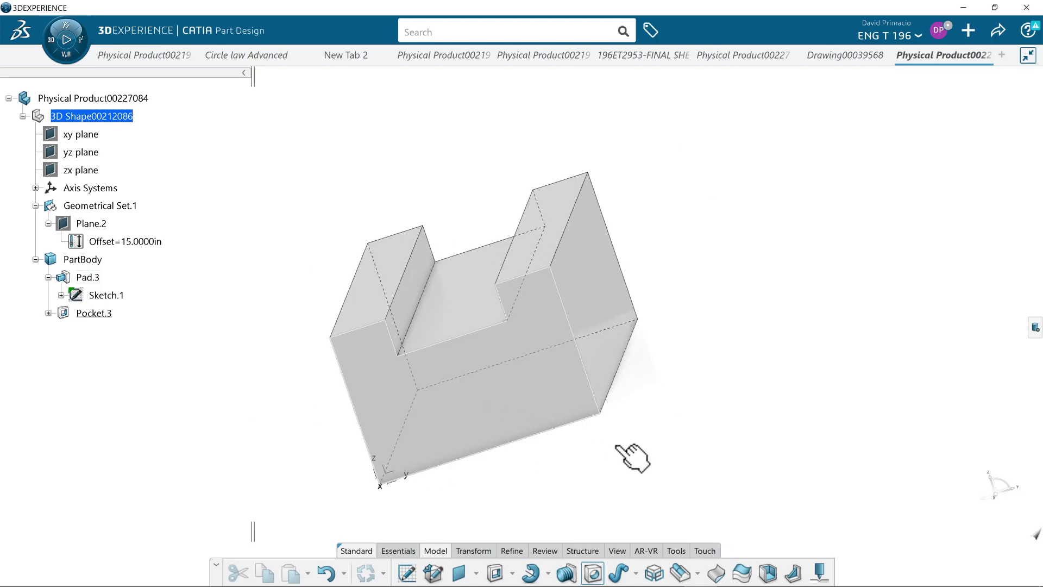
left_click(505, 464)
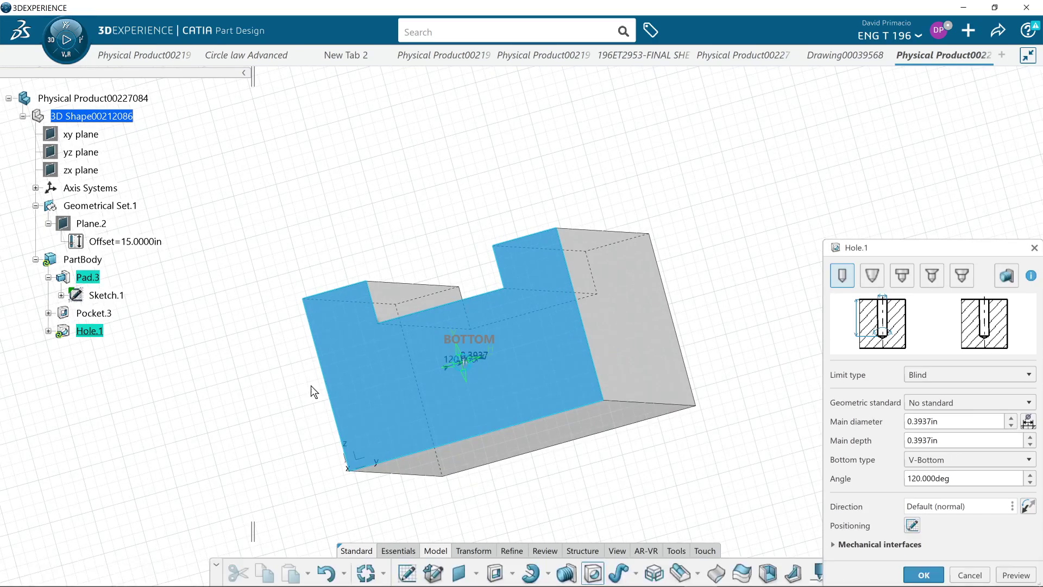
left_click(923, 575)
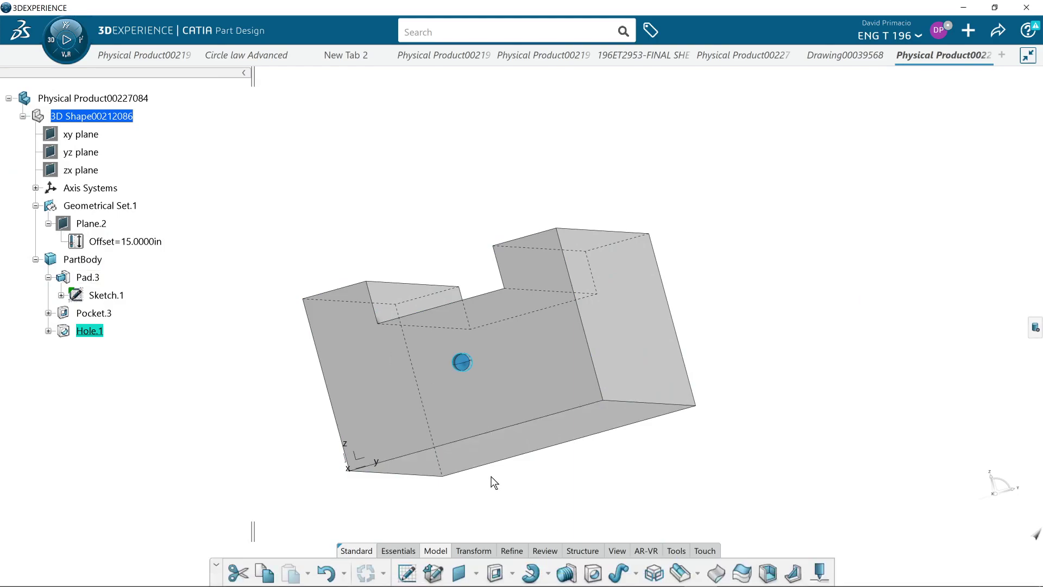
middle_click_drag(525, 486, 434, 456)
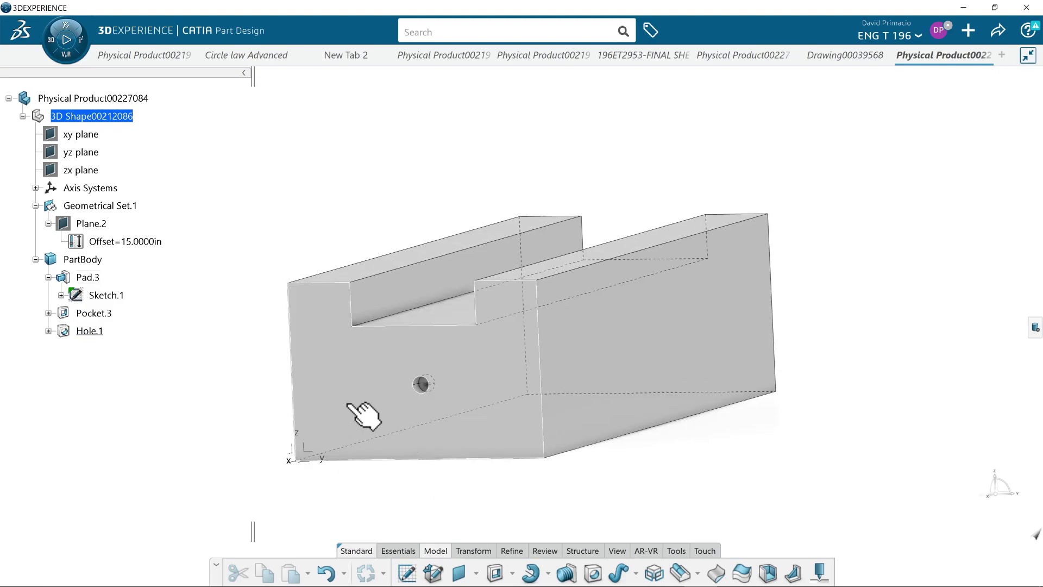
Edit Hole.1 to a 1 in main diameter, 5 in main depth and Flat bottom
double_click(88, 331)
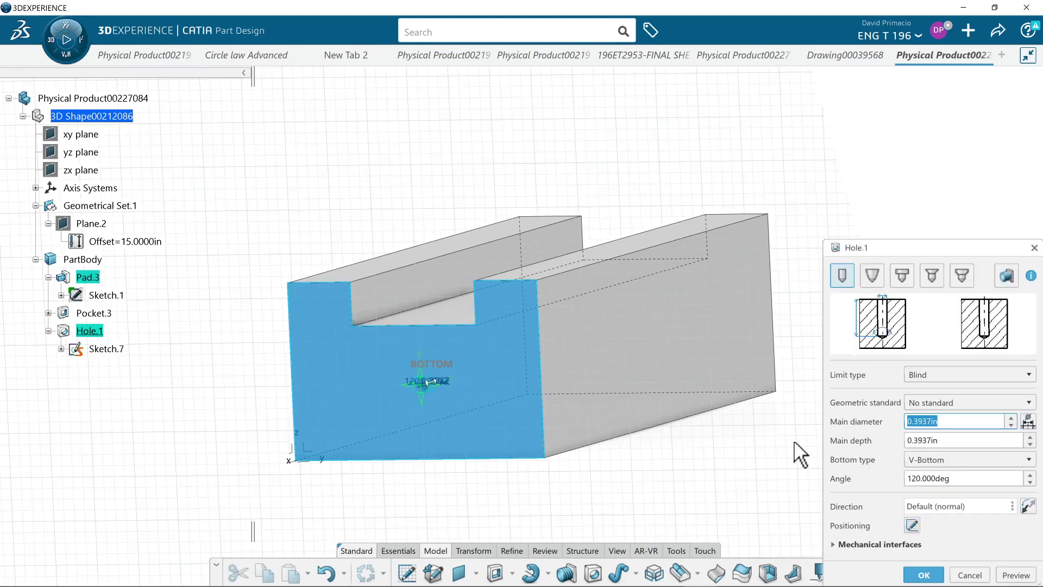
type("1")
left_click(1012, 574)
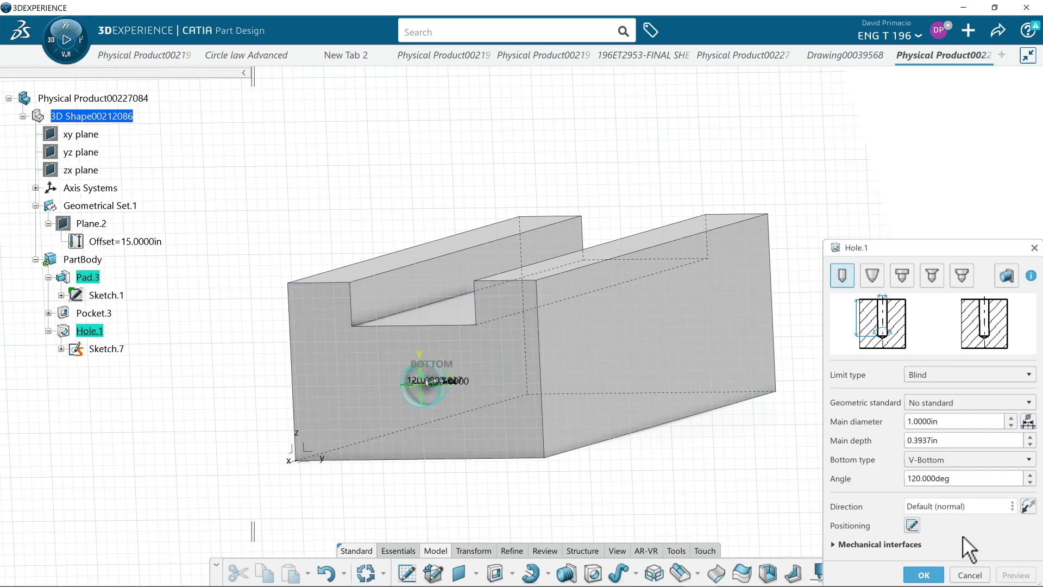
left_click(933, 441)
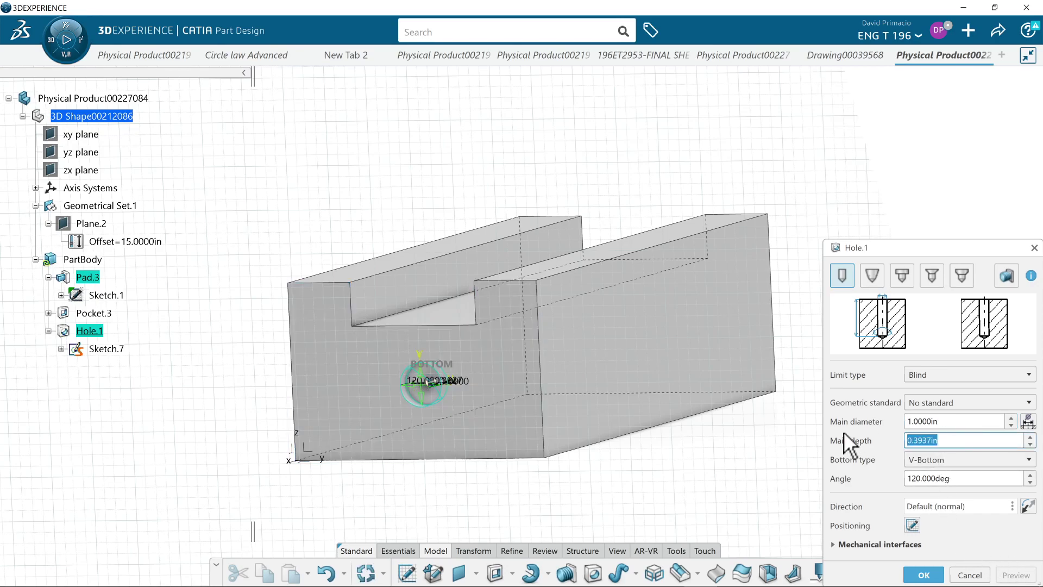
type("5.0000in")
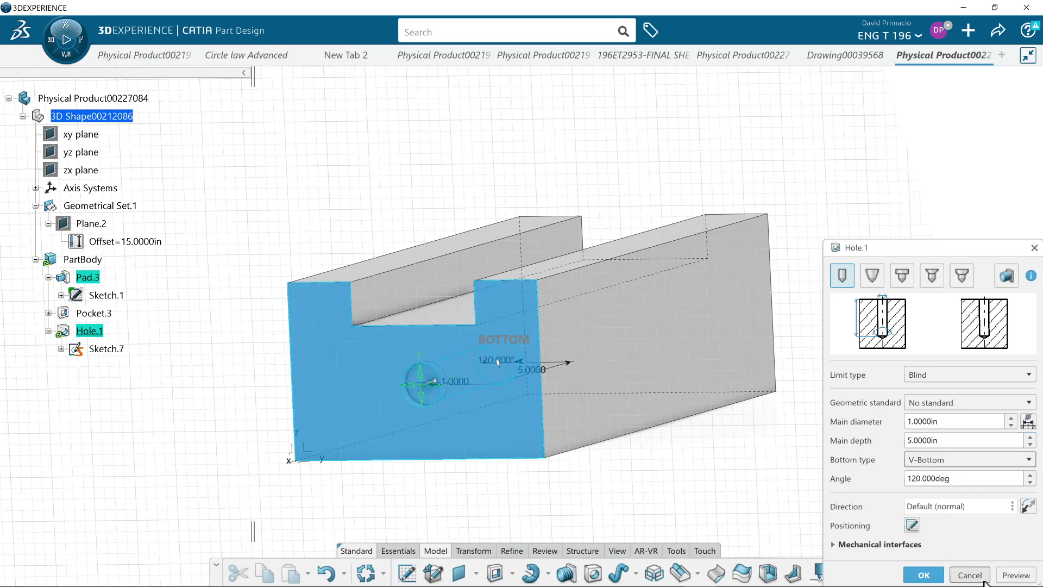
left_click(1008, 577)
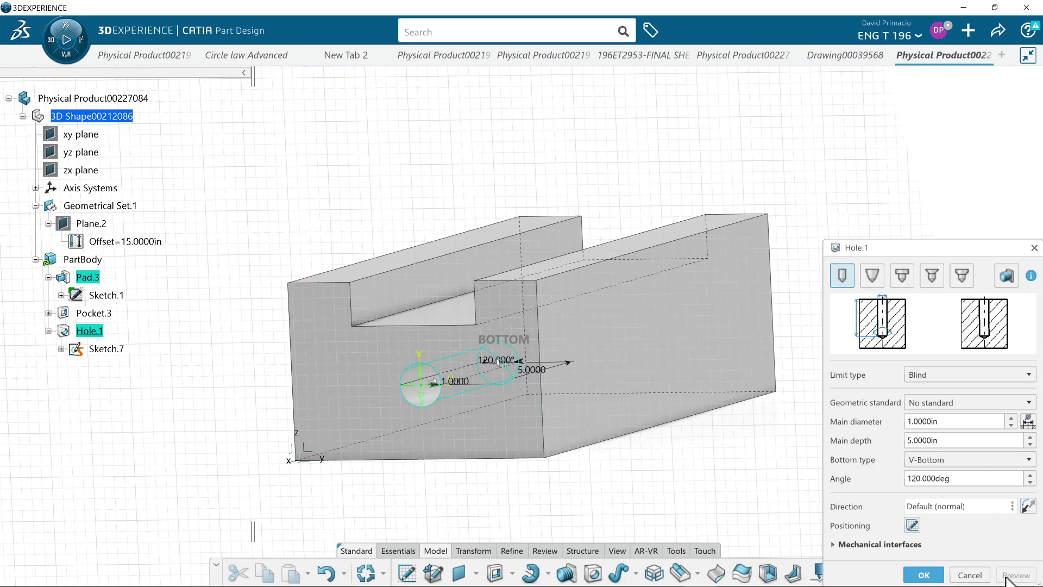
middle_click_drag(633, 463, 399, 458)
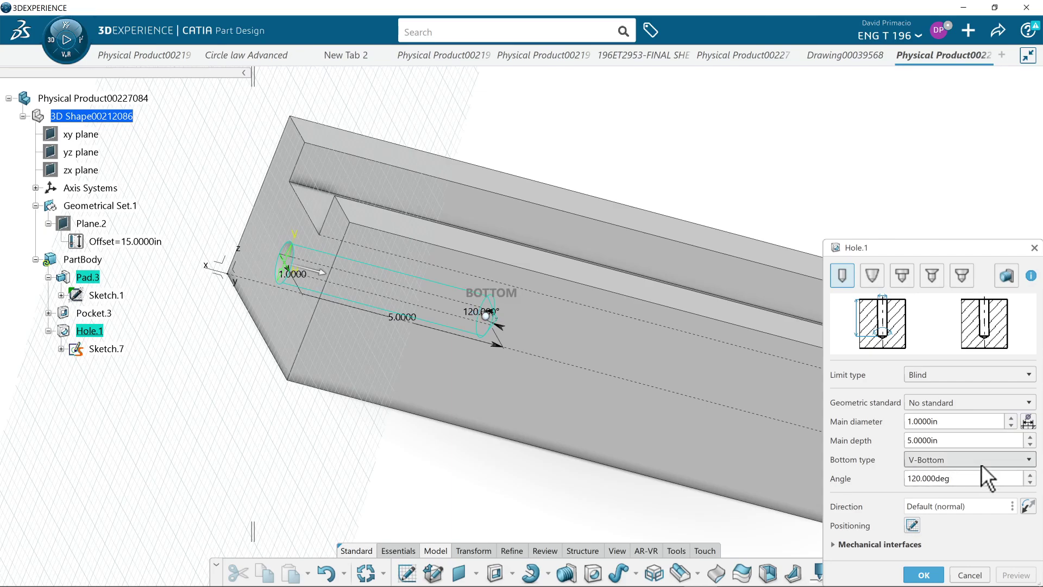
left_click(1010, 459)
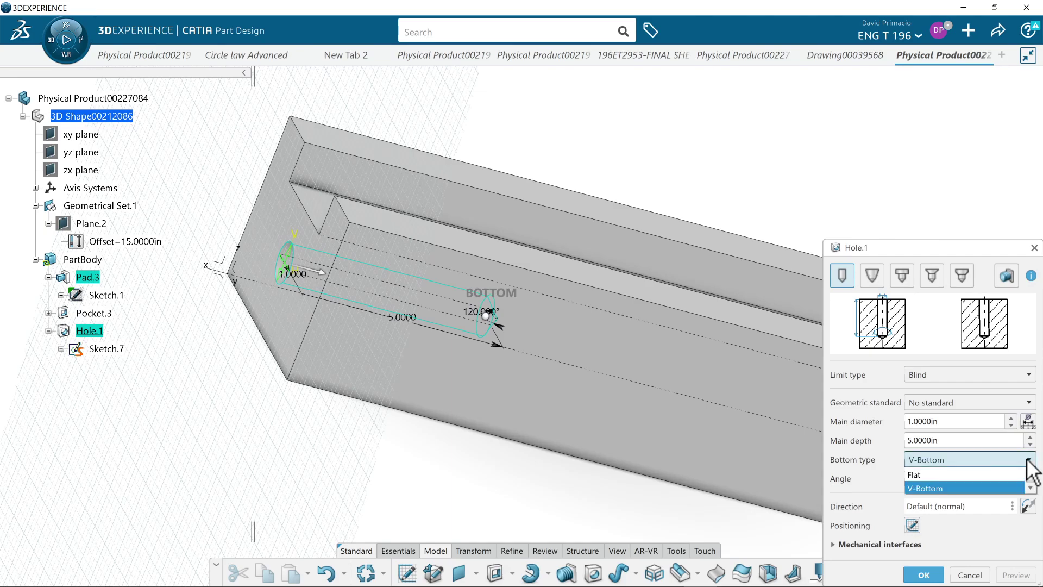
left_click(994, 474)
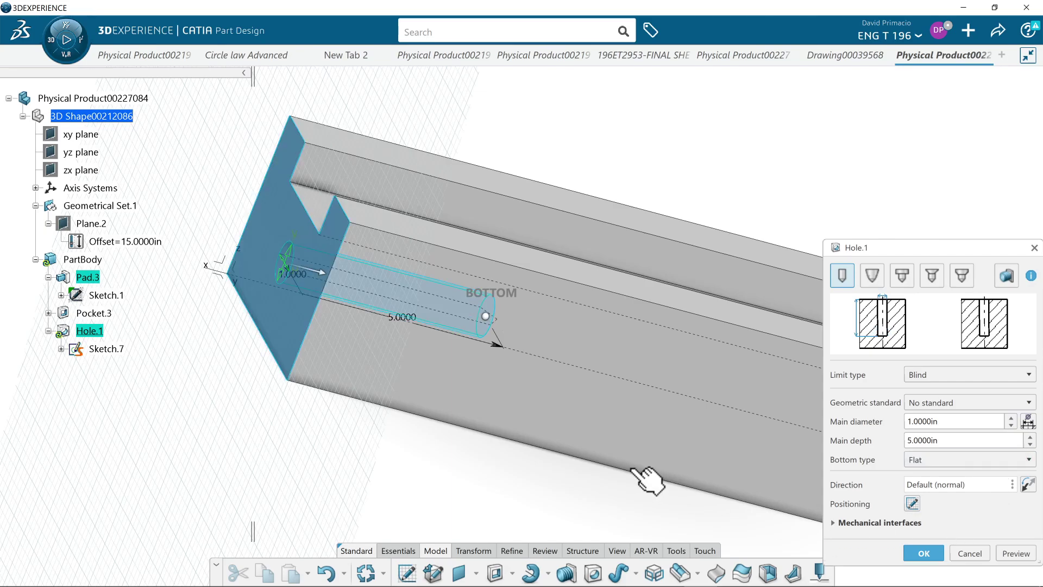
middle_click_drag(384, 470, 693, 442)
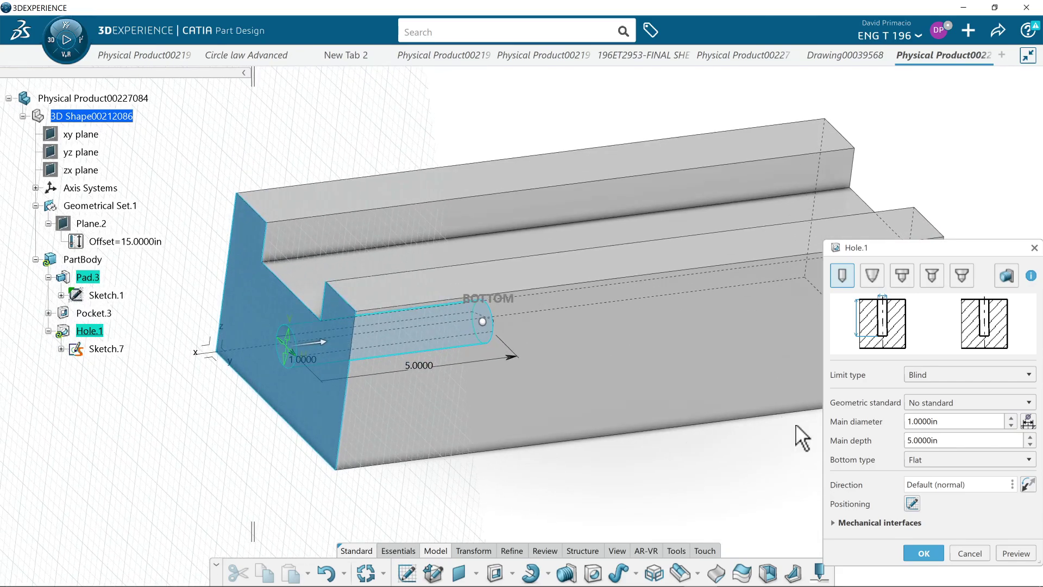
Set Hole.1's limit to Up To Next and confirm, boring the full 15 in length
left_click(928, 377)
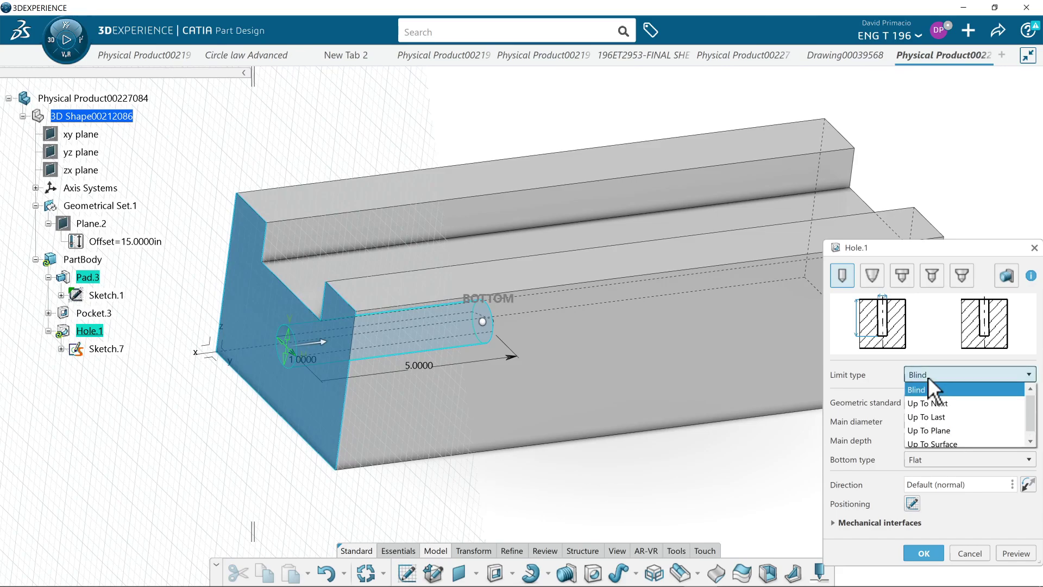
left_click(943, 402)
middle_click_drag(618, 473, 768, 466)
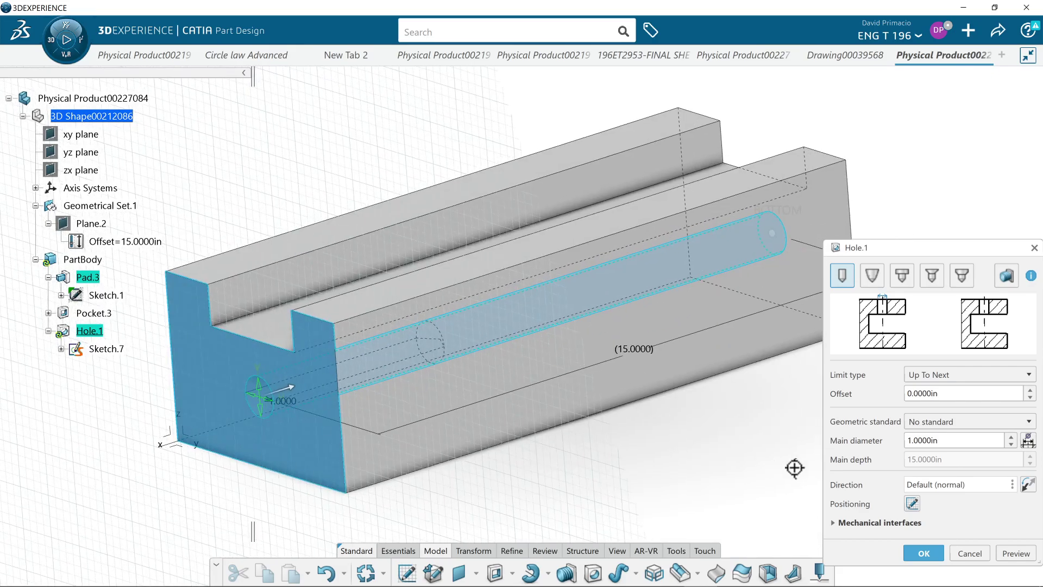
left_click(923, 553)
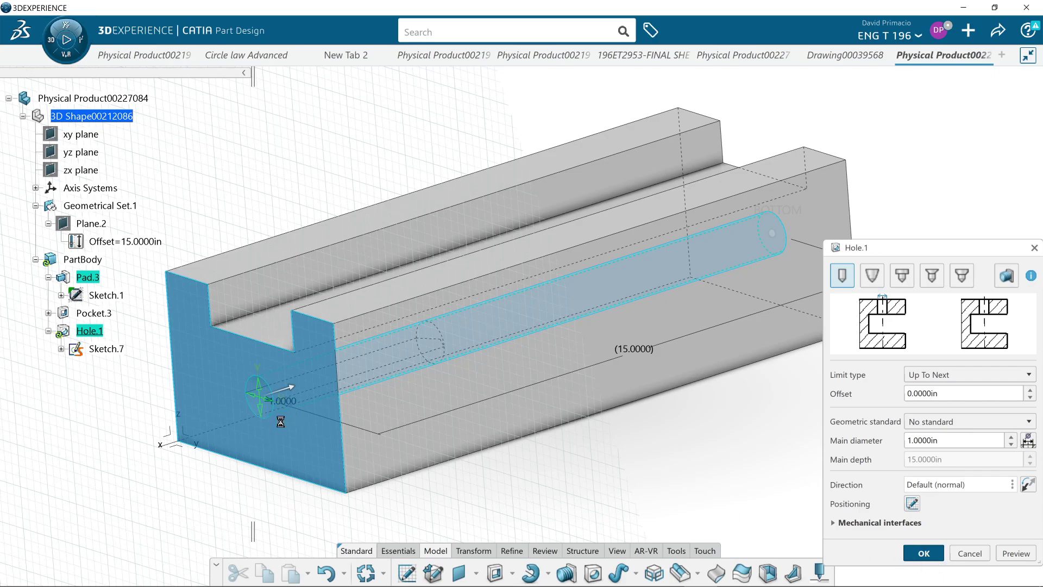
middle_click_drag(389, 413, 443, 443)
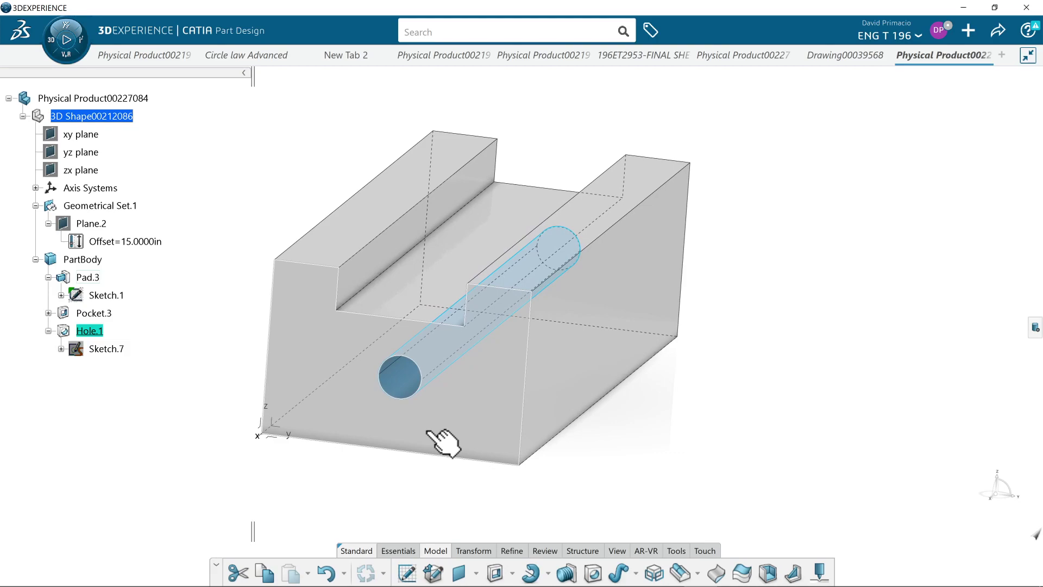
Delete Hole.1 with its sketch and collapse the Pad.3 node
key("Delete")
key("Return")
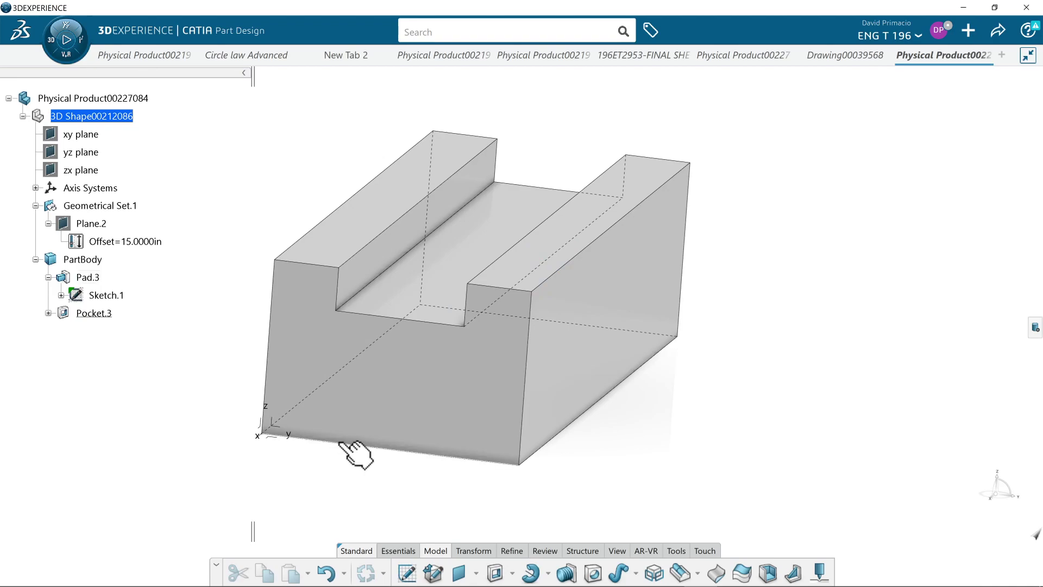
left_click(48, 277)
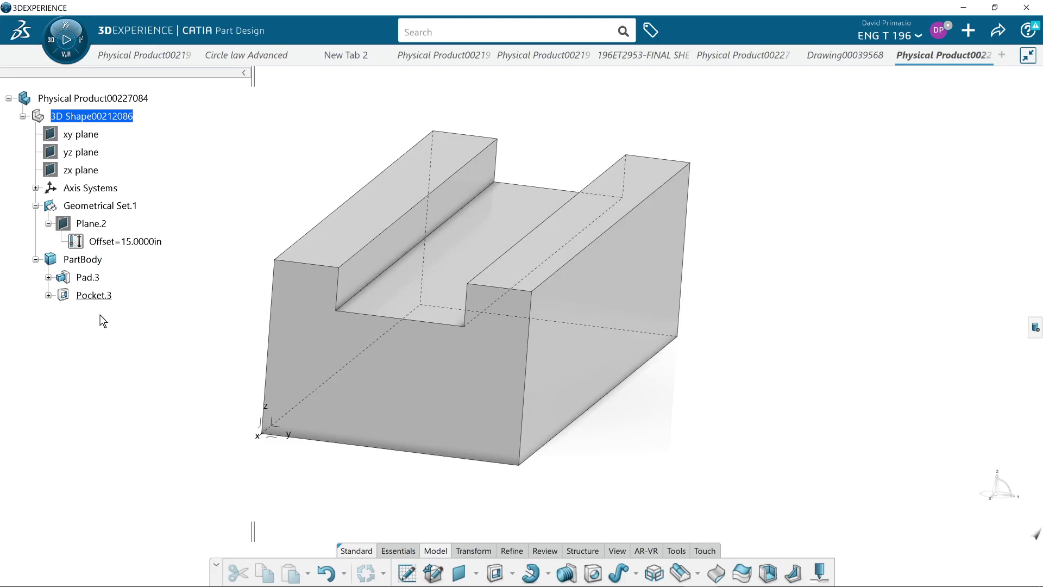
Place a 1 in Hole.2 on the front face and move its 2.9546 and 1.5017 dimensions off the part
left_click(592, 574)
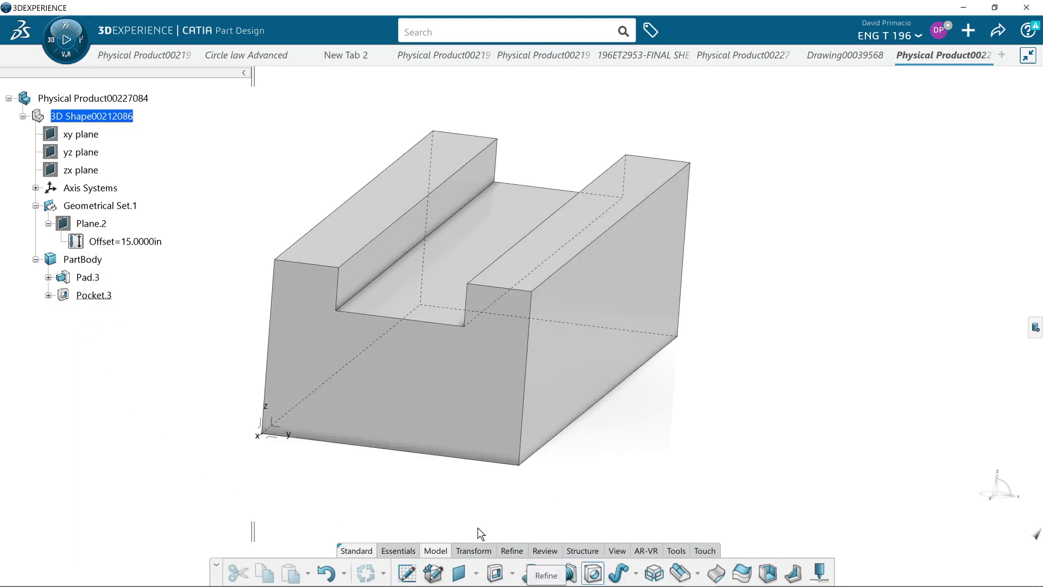
left_click(335, 444)
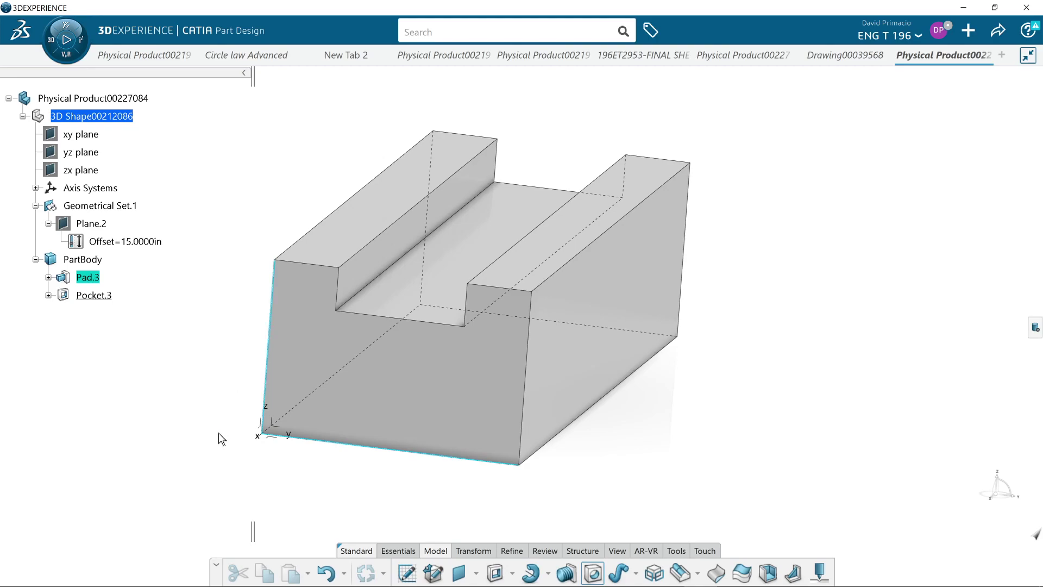
left_click(395, 388)
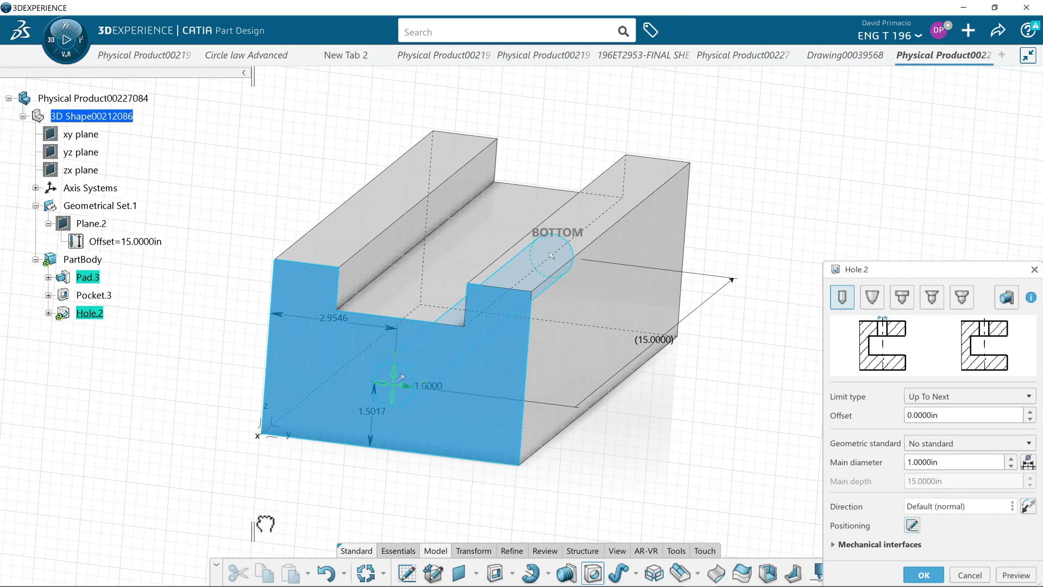
left_click_drag(264, 516, 270, 491)
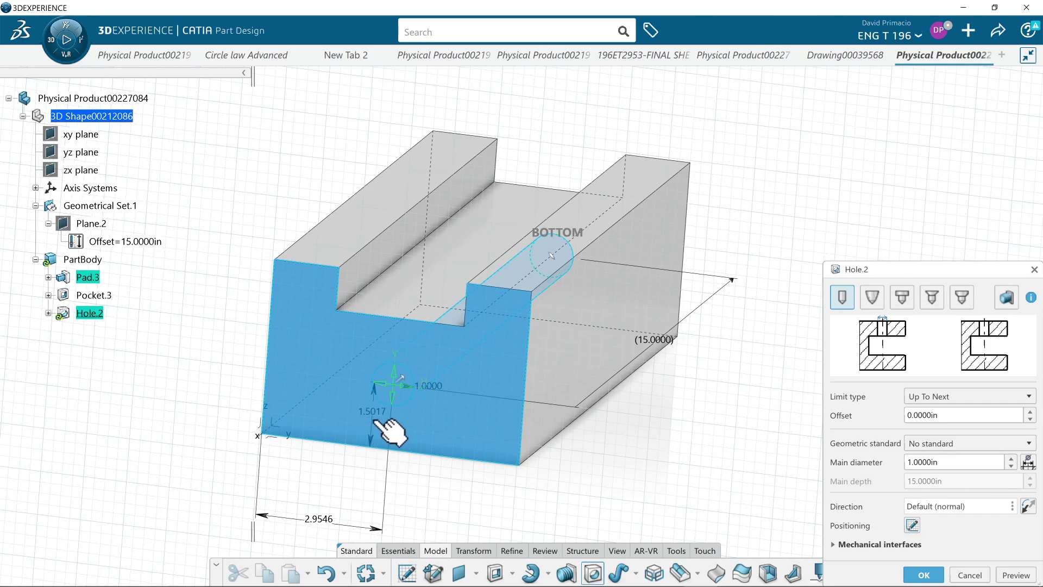
left_click_drag(376, 421, 207, 406)
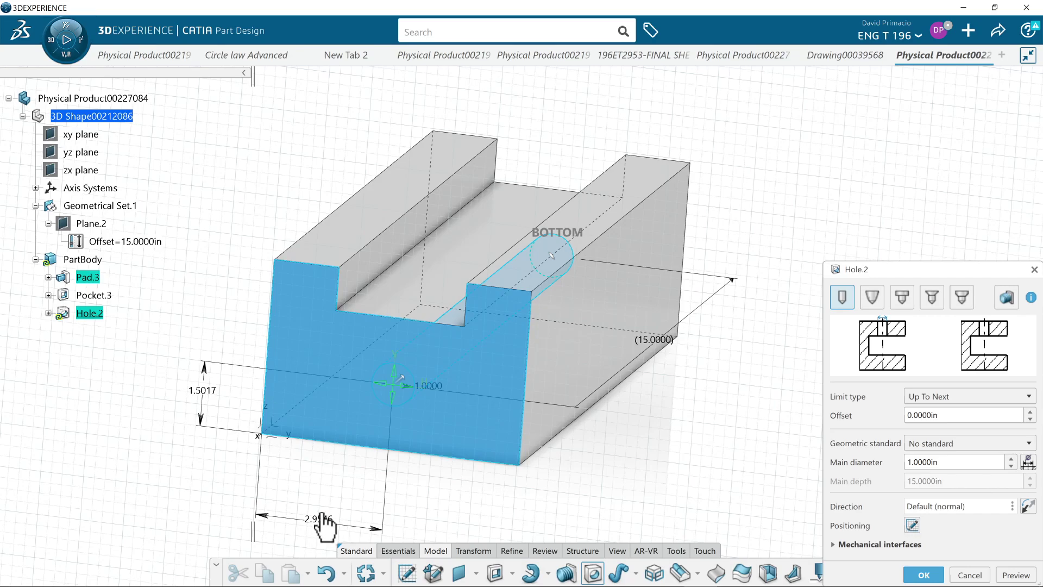
Change Hole.2's position dimensions to 1.5 in and 3 in, then create the hole
double_click(204, 394)
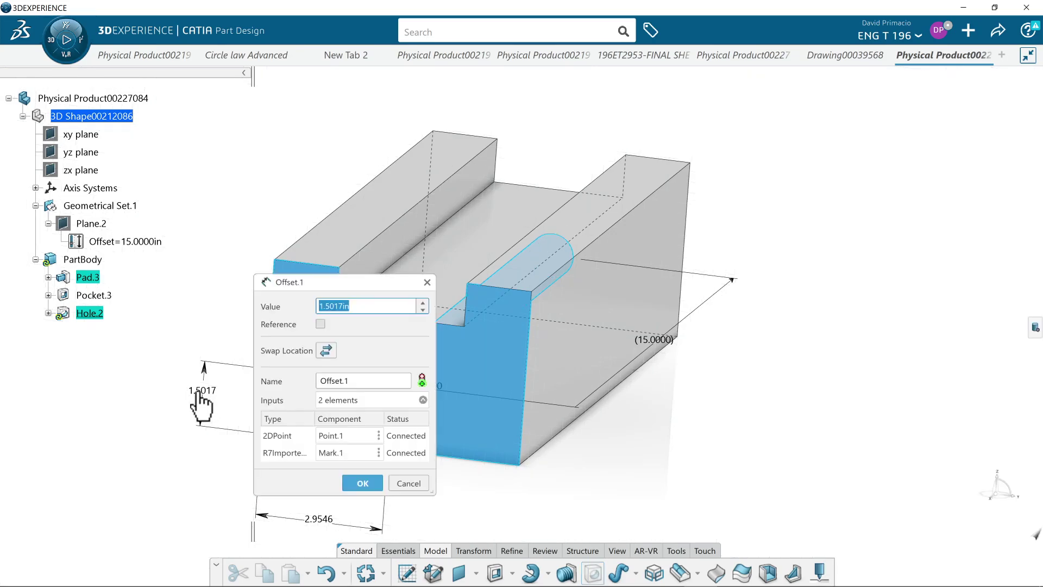
type("1.5")
left_click(348, 481)
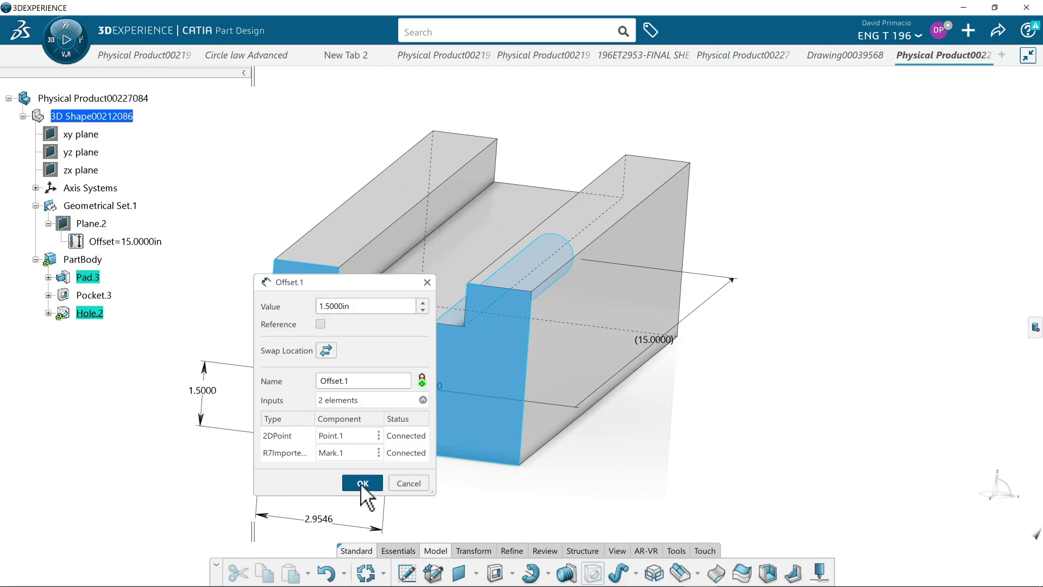
left_click(359, 484)
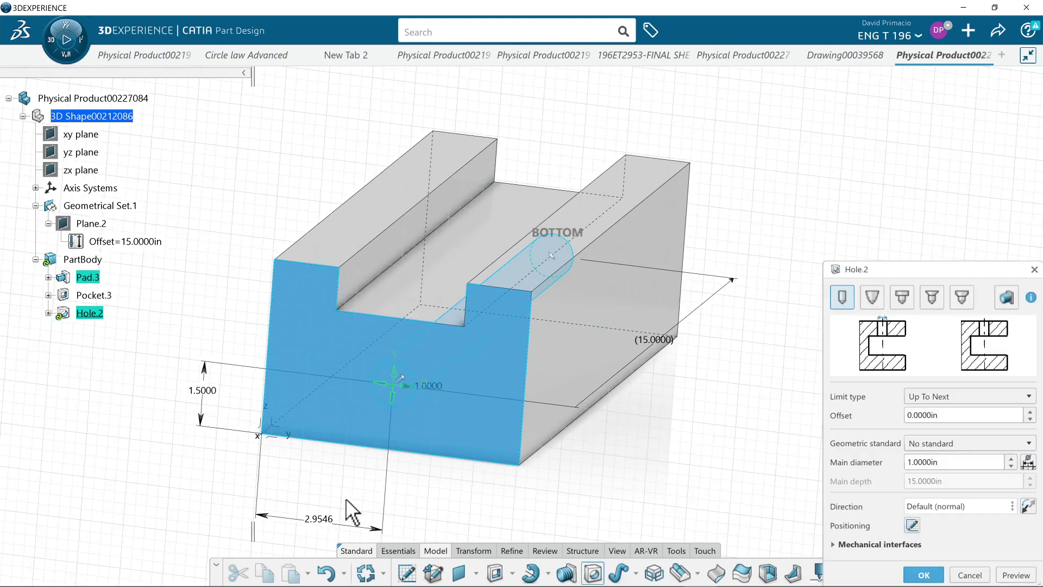
double_click(317, 521)
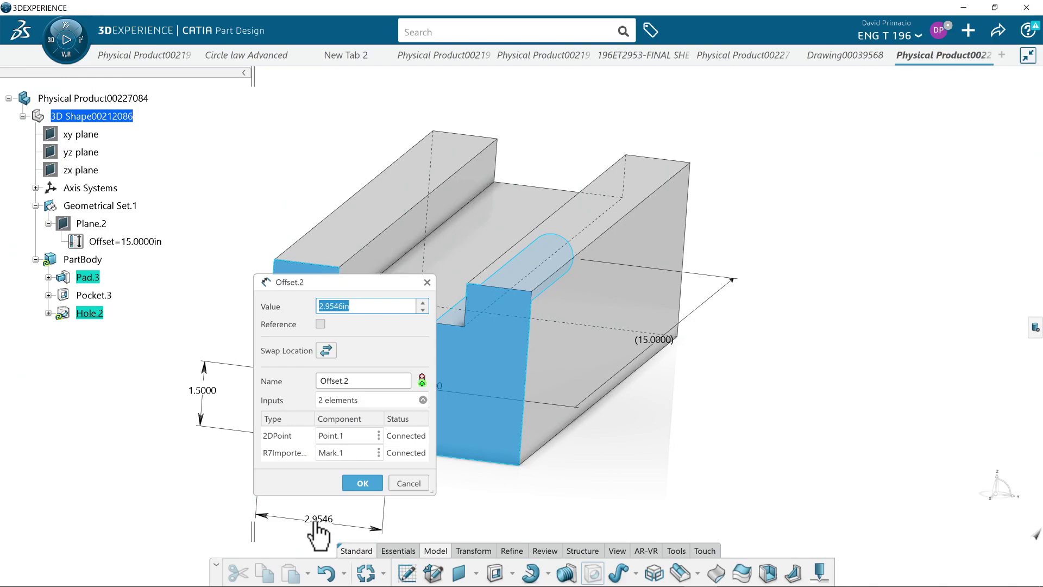
type("3")
key("Return")
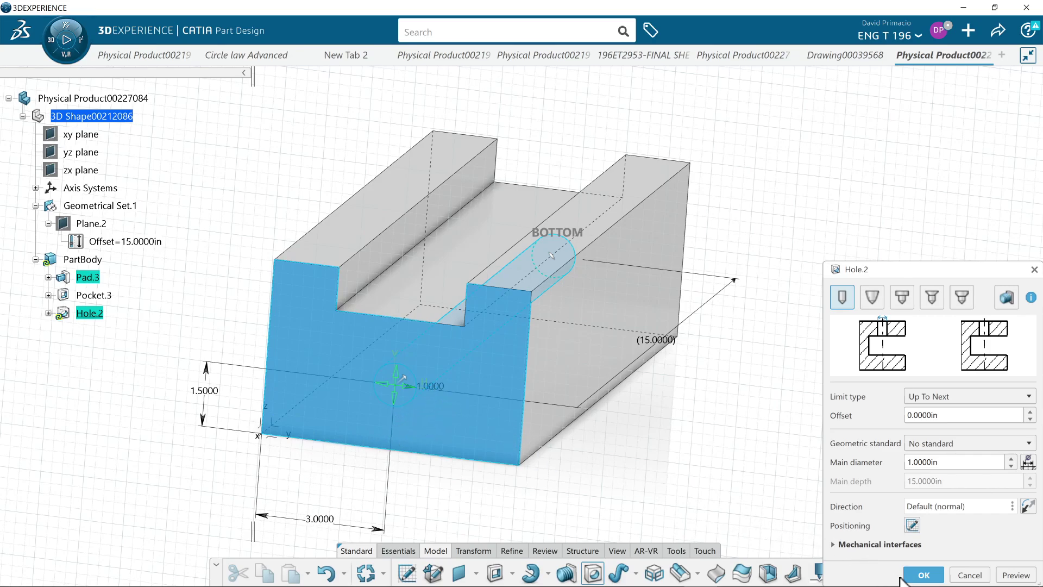
left_click(923, 574)
Turn the block to show its long side face and start a new hole
left_click(764, 516)
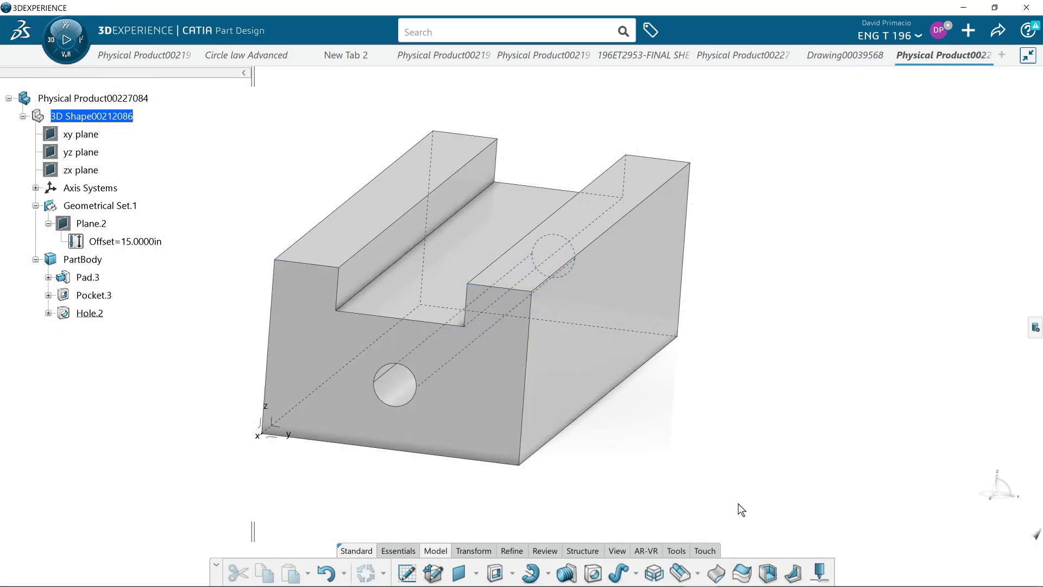
middle_click_drag(429, 512, 913, 459)
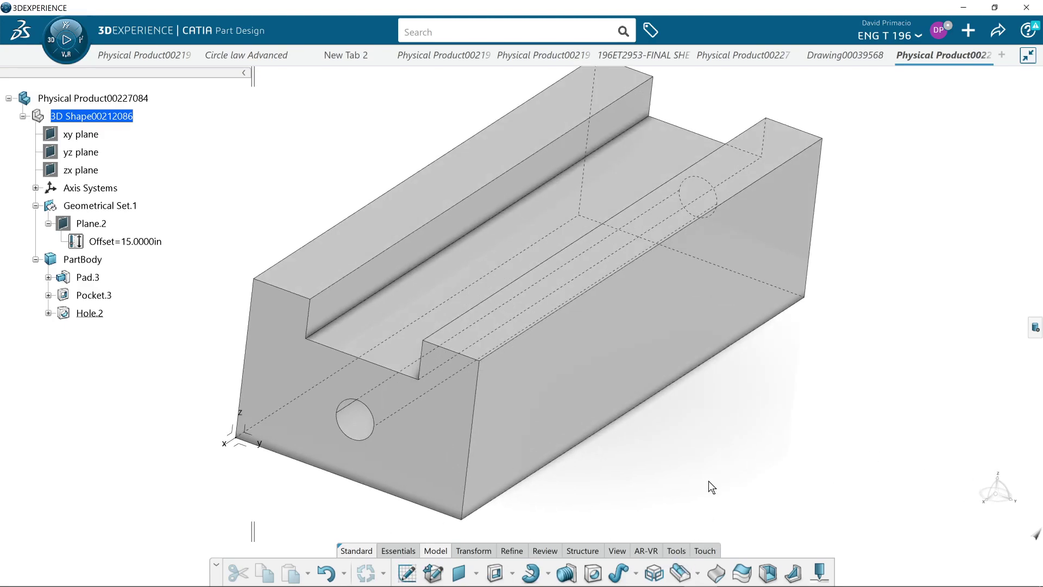
middle_click_drag(708, 481, 699, 444)
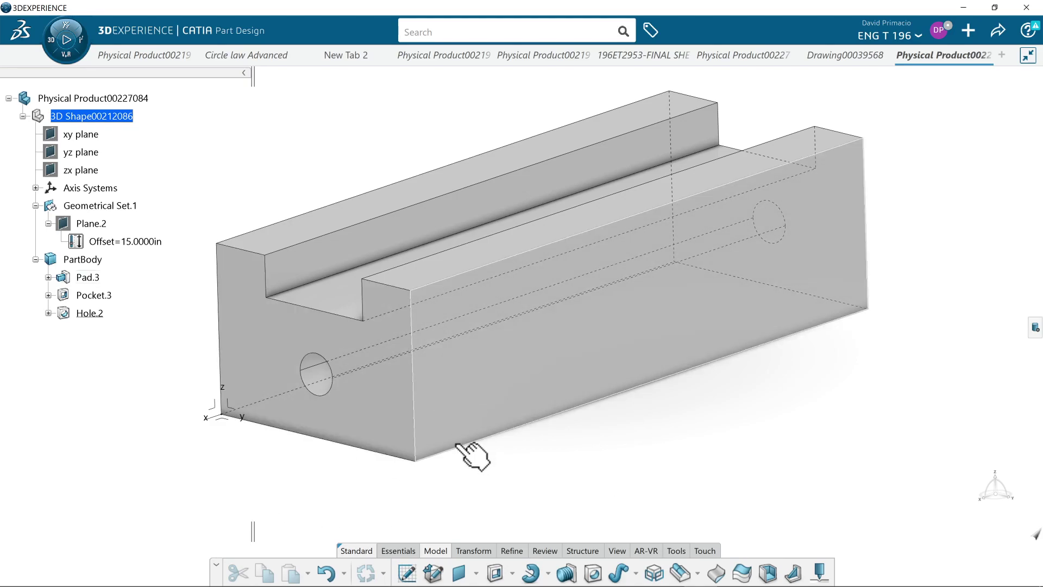
left_click(593, 573)
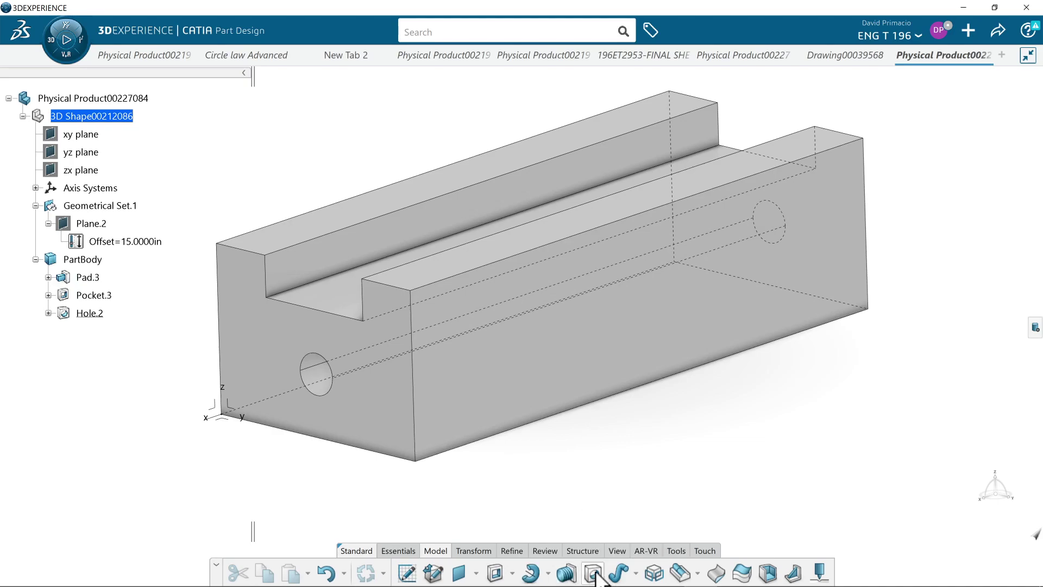
Place Hole.3 (1 in, Up To Next) on the block's long side face
left_click(512, 350)
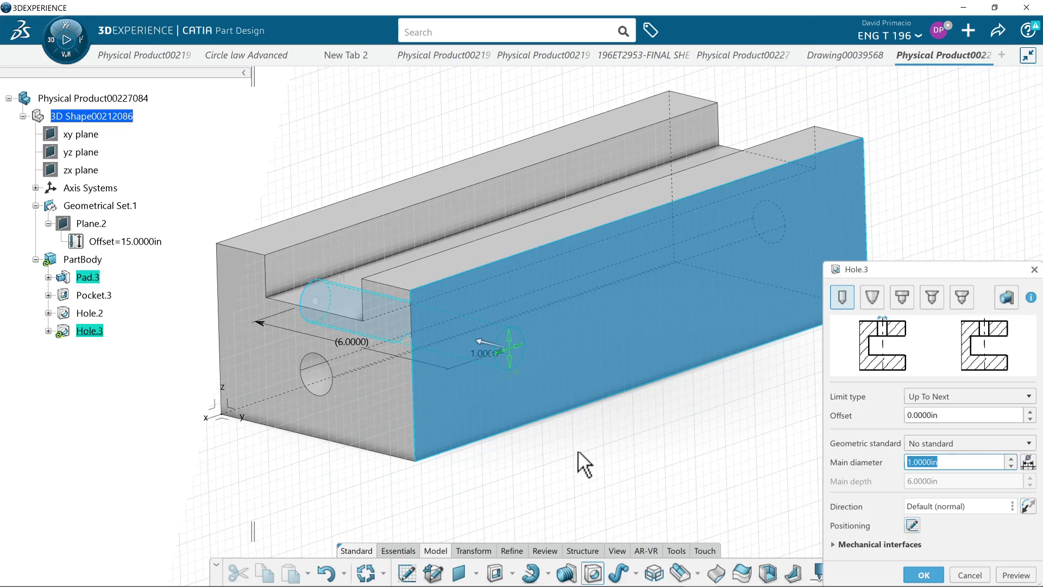
Open Hole.3's positioning sketch and cancel an unwanted dimension to the horizontal axis
left_click(911, 526)
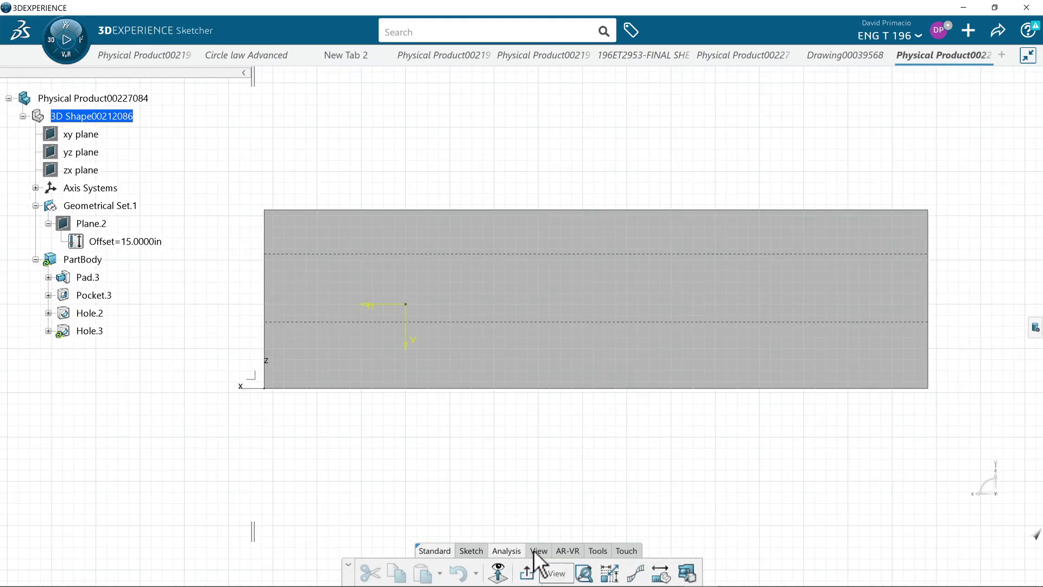
left_click(465, 551)
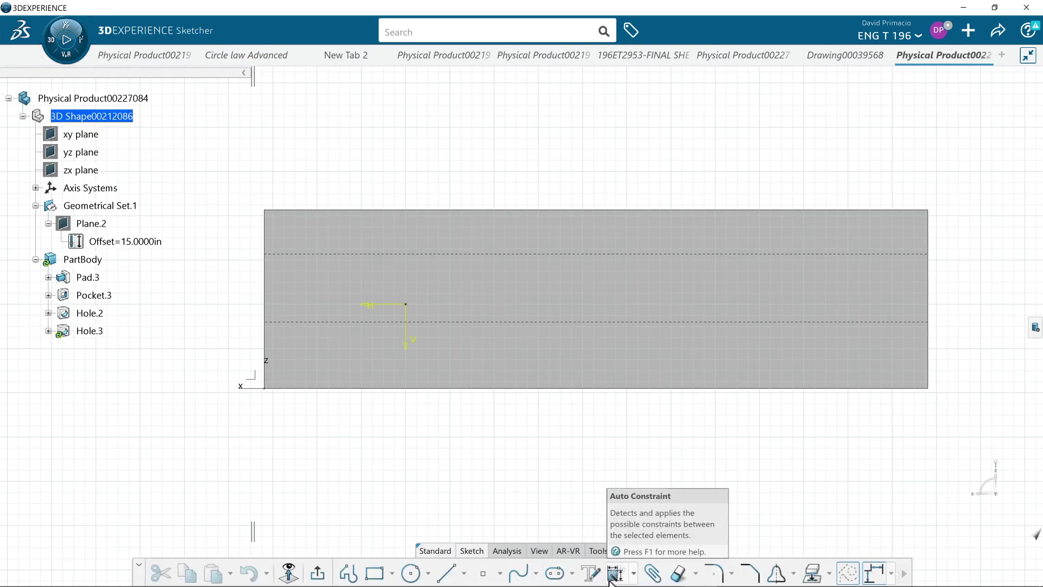
left_click(632, 574)
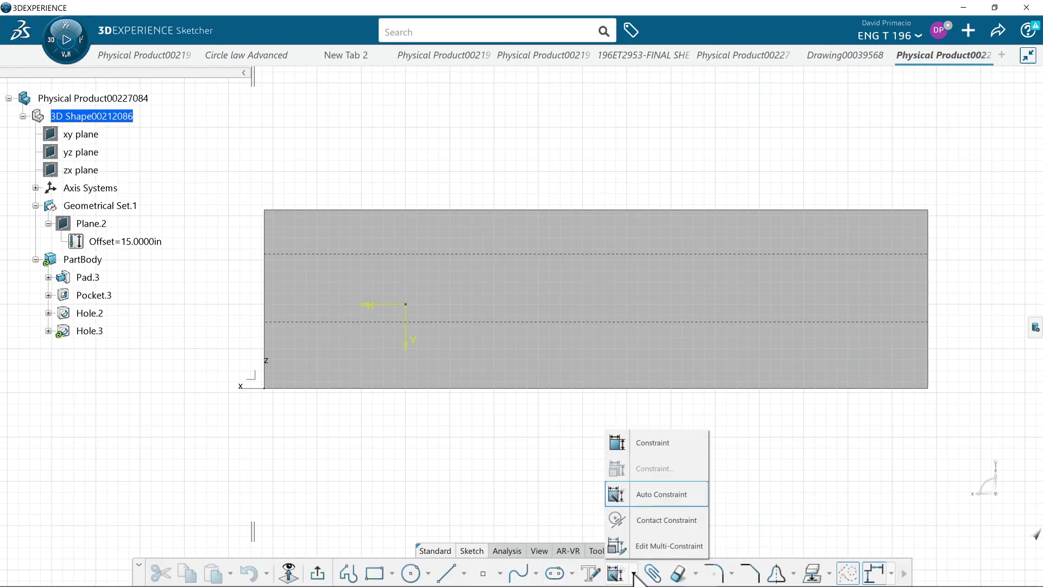
left_click(656, 437)
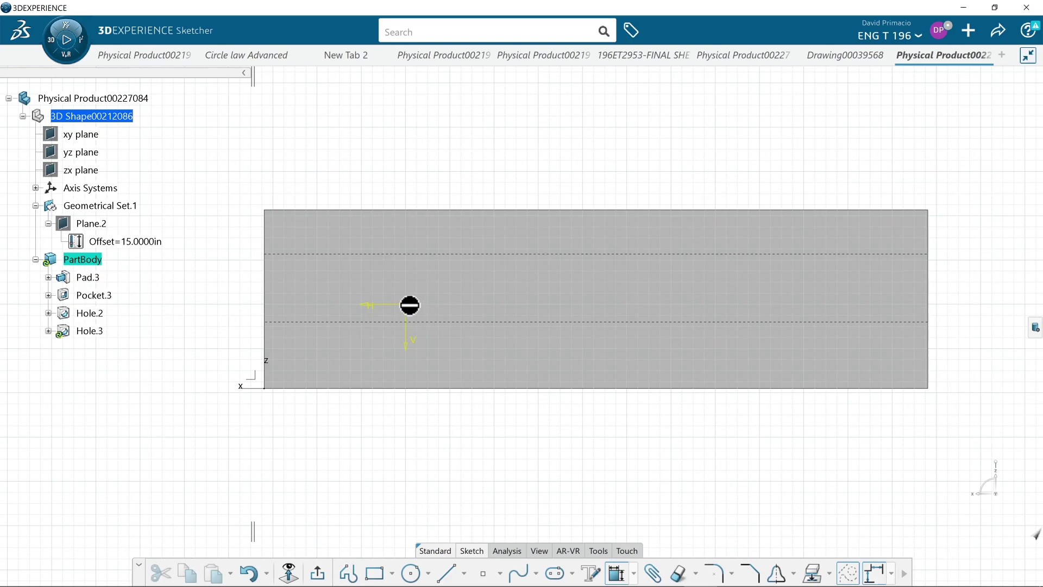
left_click(405, 360)
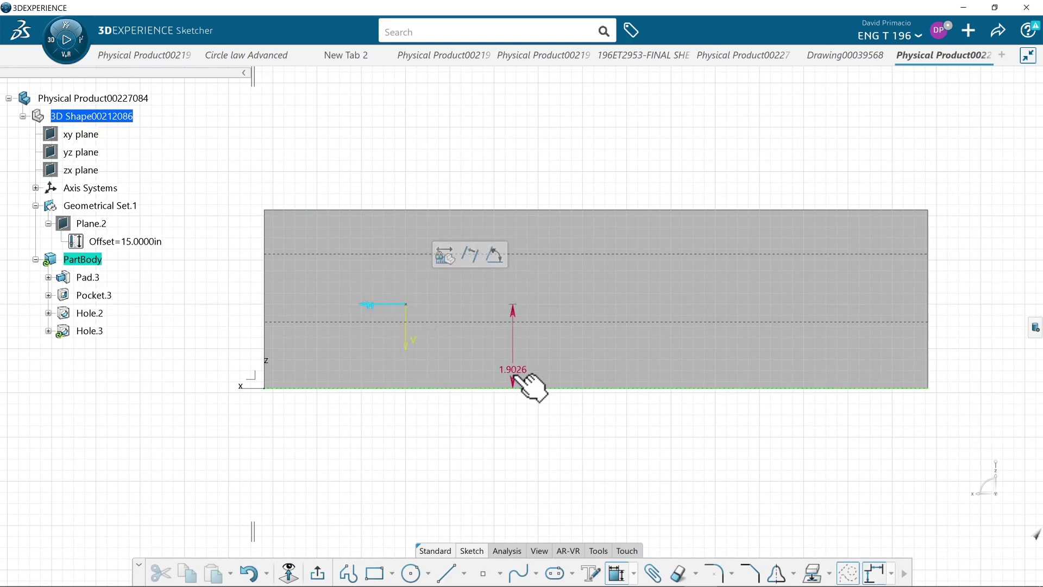
key("Escape")
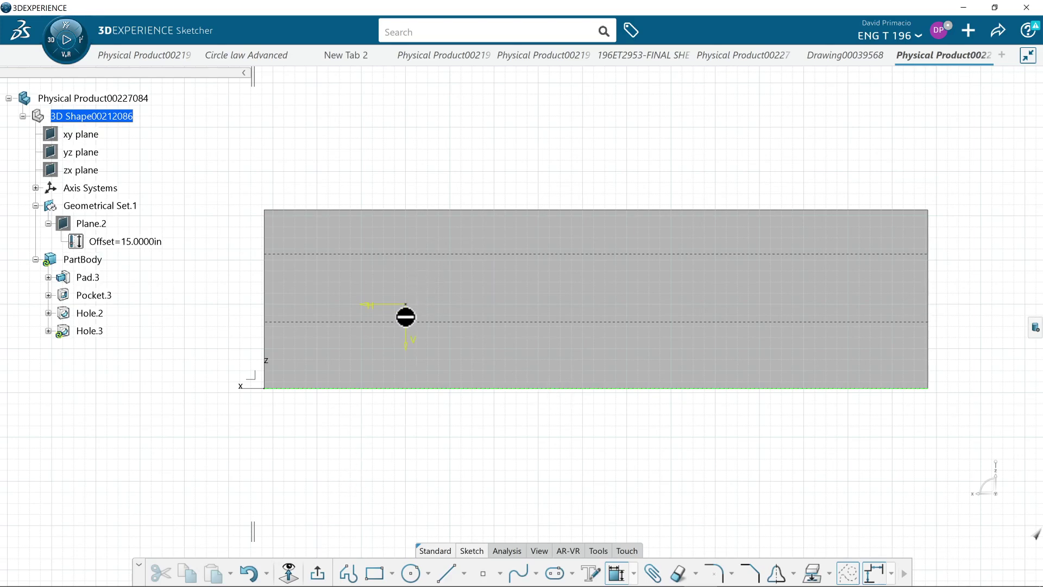
Dimension the hole's centre point 2 in above the part's bottom edge
mouse_move(421, 583)
left_click(615, 574)
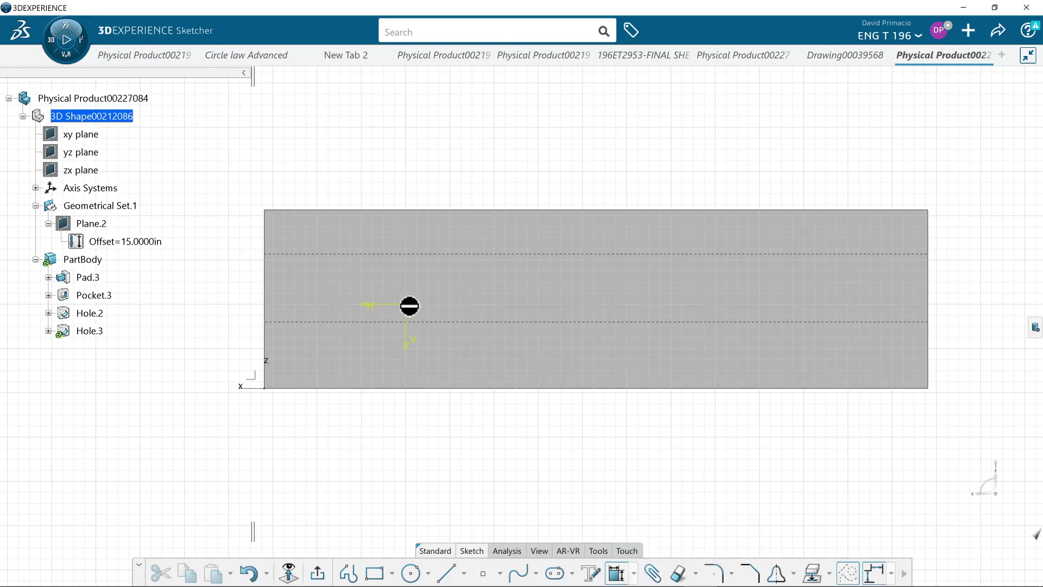
middle_click_drag(377, 419, 380, 387)
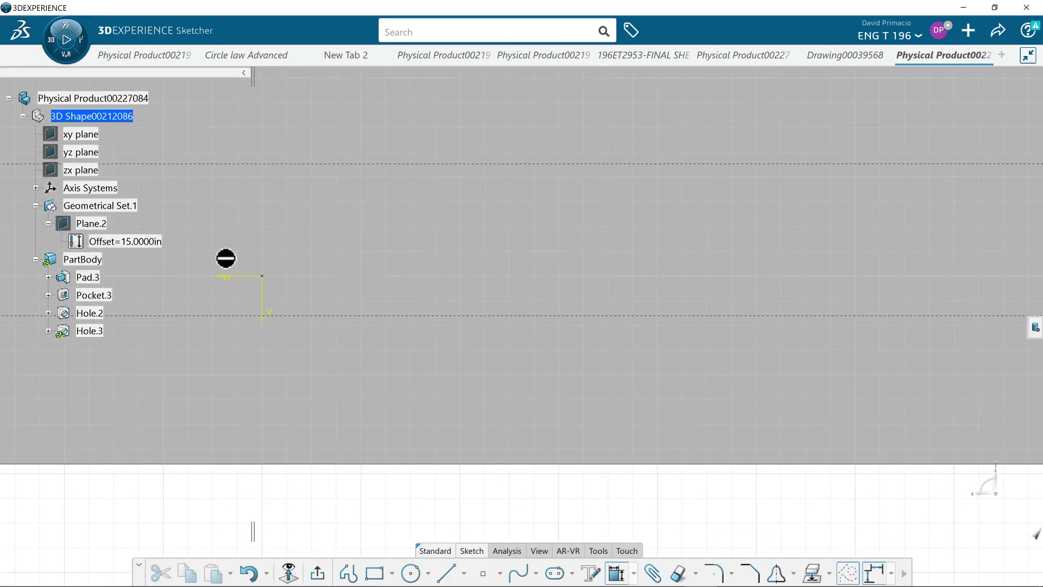
left_click(263, 284)
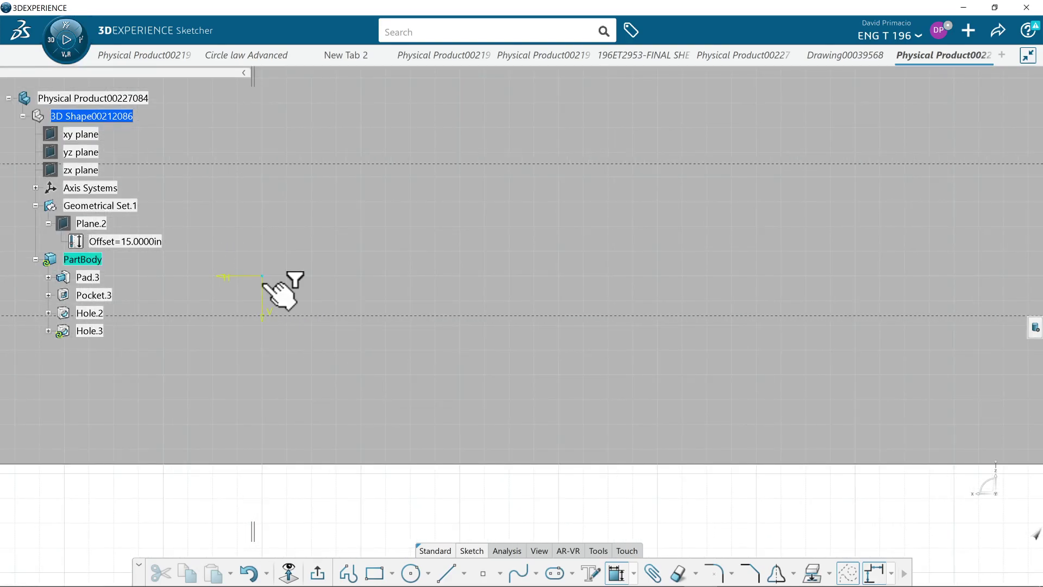
left_click(254, 466)
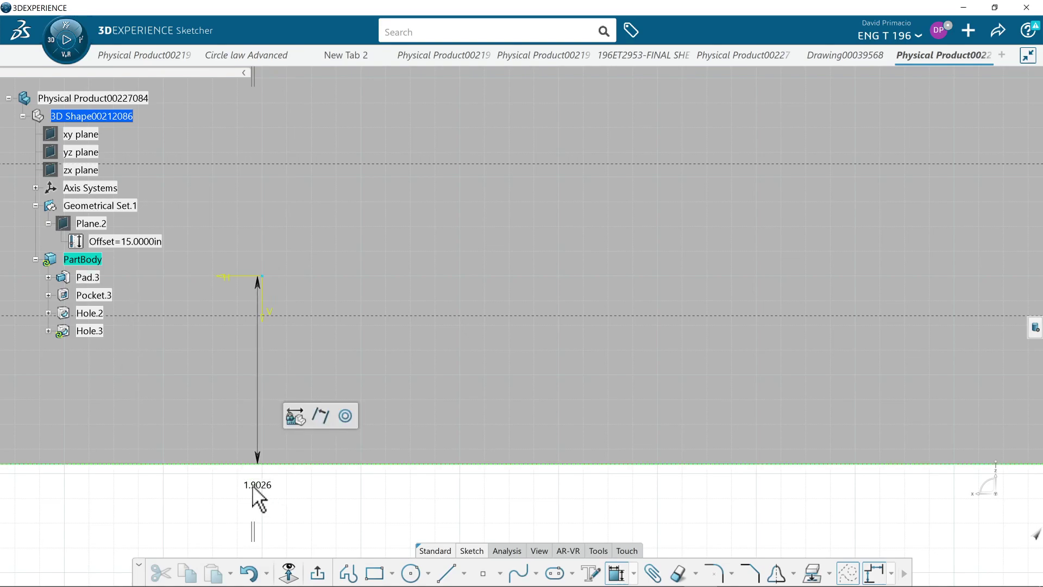
left_click(270, 380)
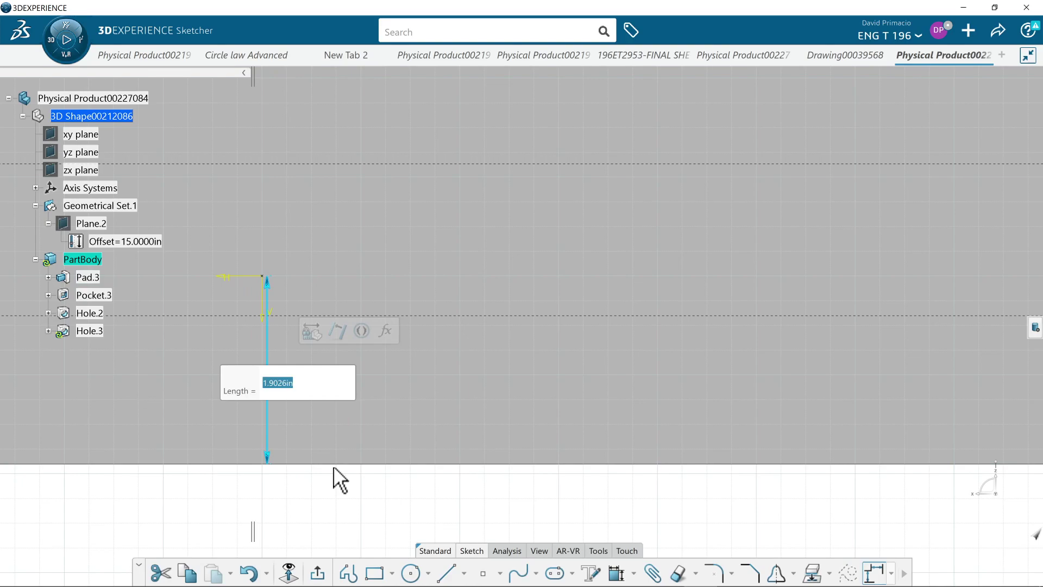
type("2")
key("Return")
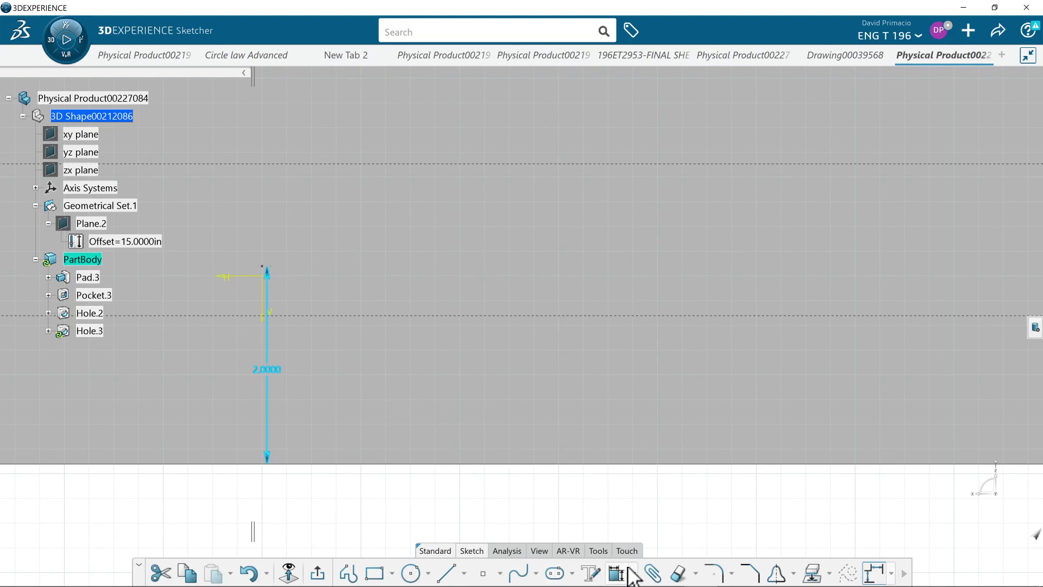
mouse_move(190, 474)
middle_mouse_down()
mouse_move(217, 515)
mouse_move(558, 477)
middle_mouse_up()
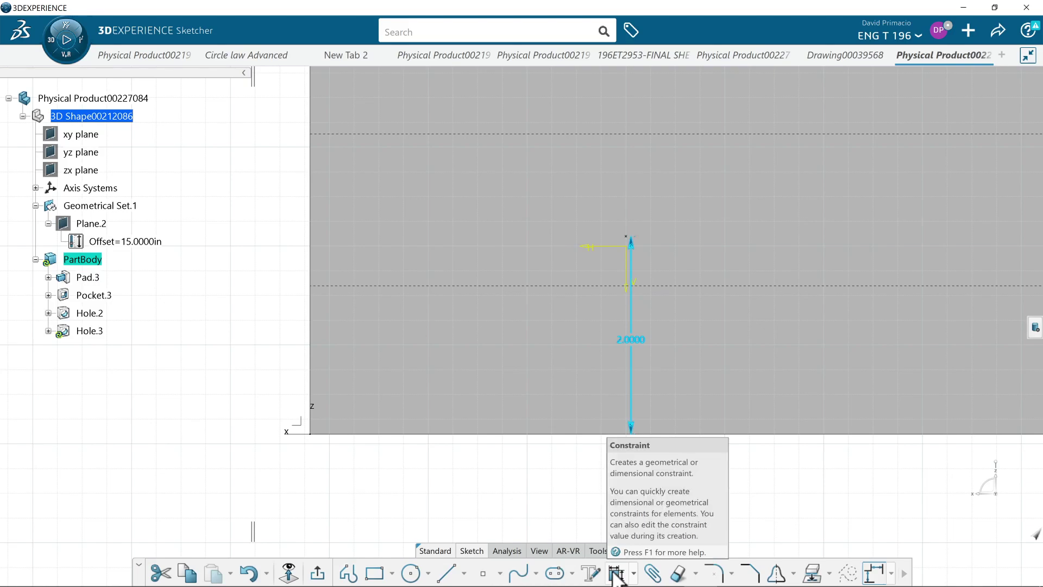
Add a 3 in horizontal dimension from the part's left edge to Hole.3's centre point
left_click(616, 573)
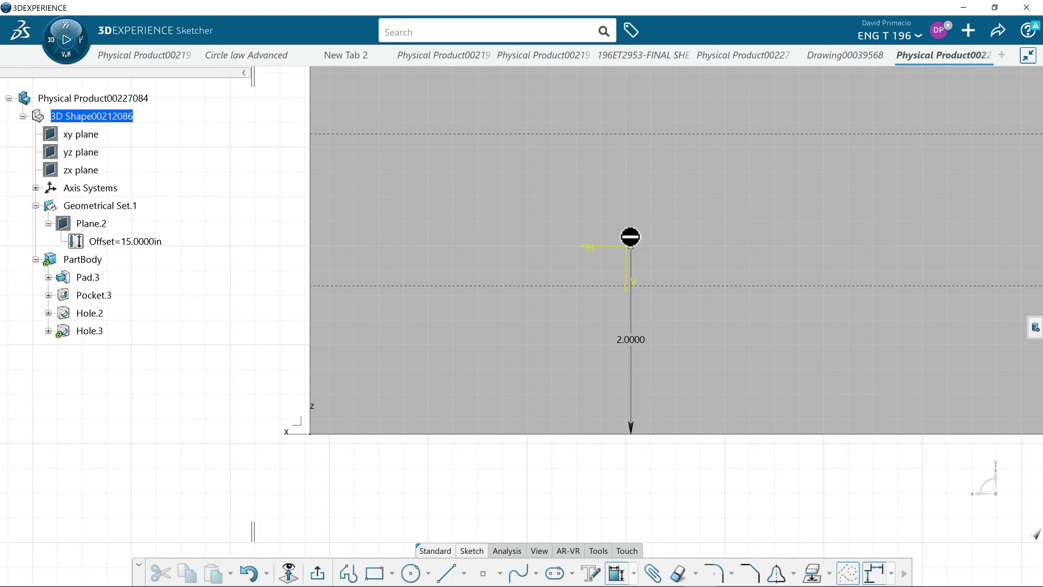
left_click(628, 240)
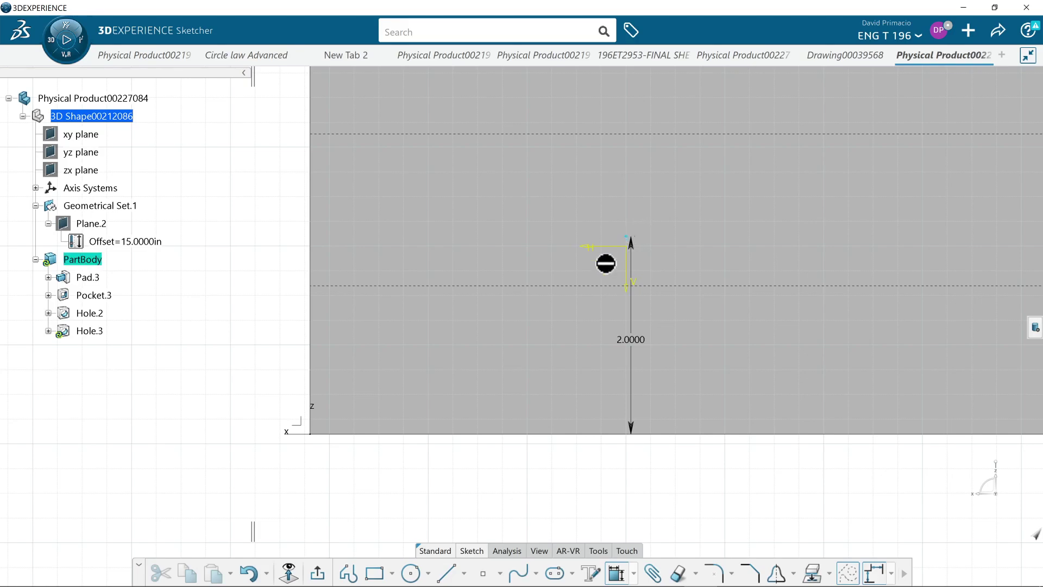
left_click(311, 330)
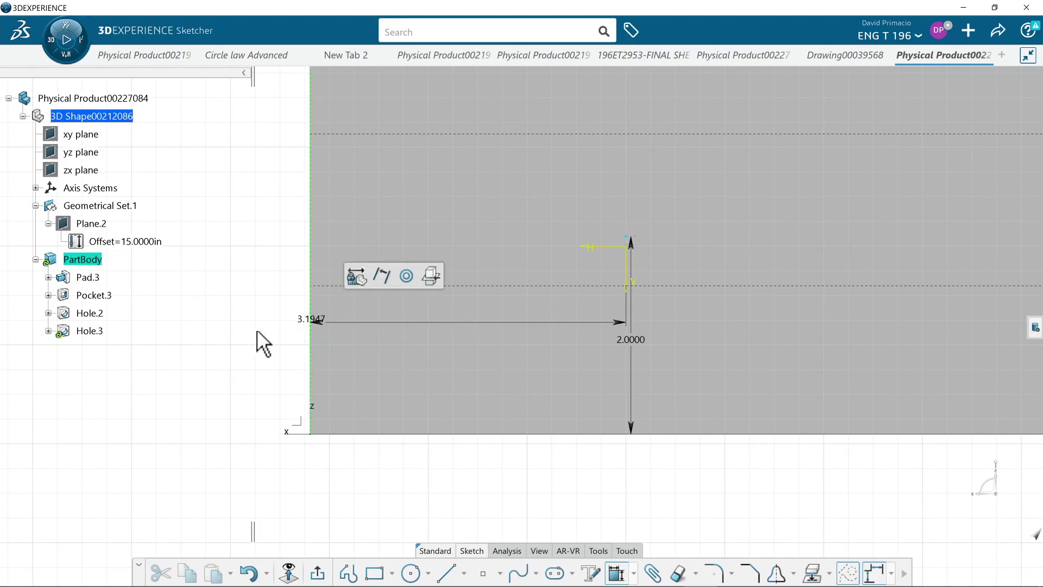
left_click(156, 316)
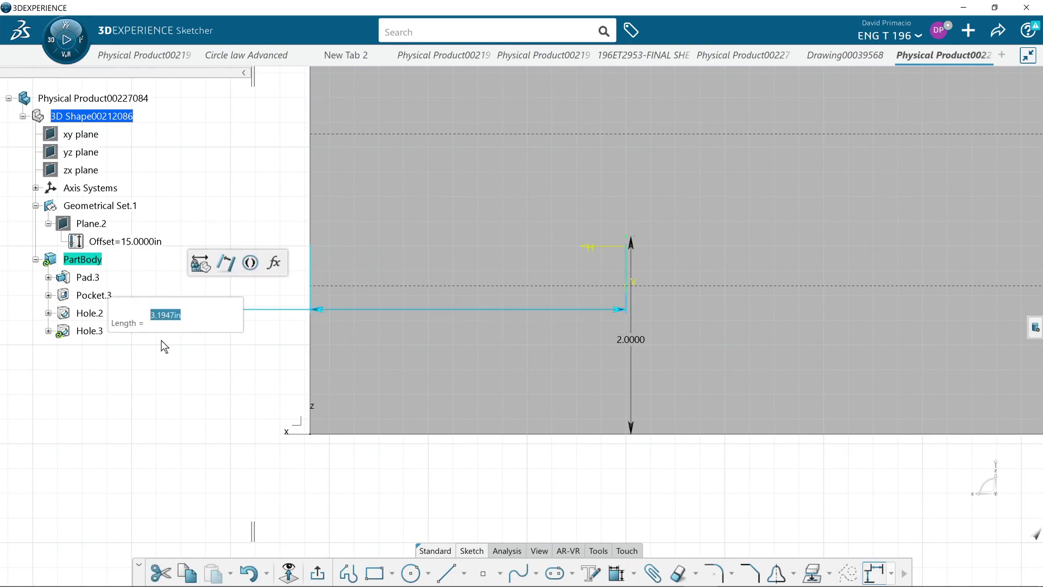
type("3")
key("Return")
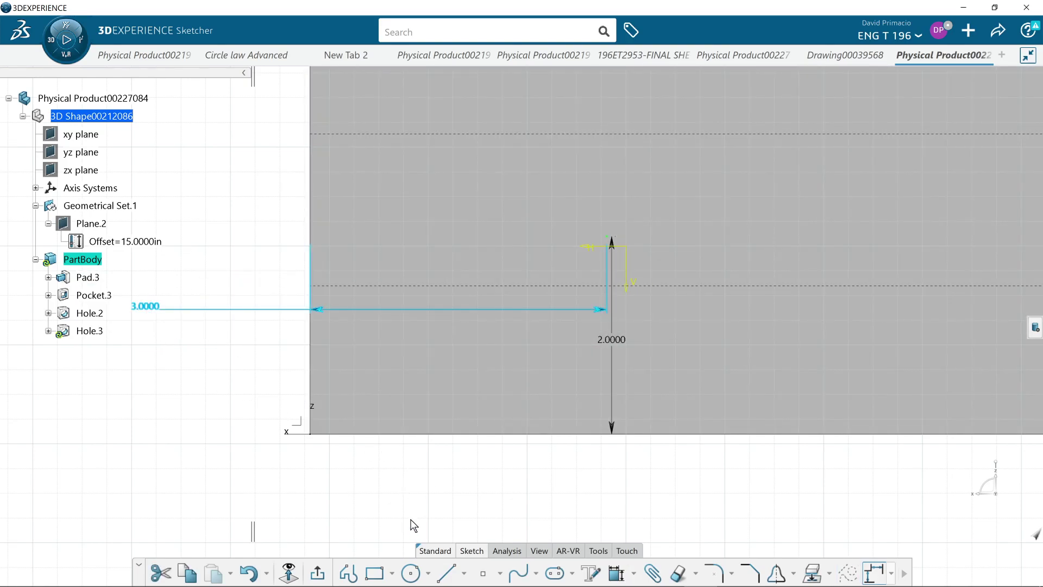
Change Hole.3 to a Blind hole with 1 in main depth and preview it
left_click(319, 573)
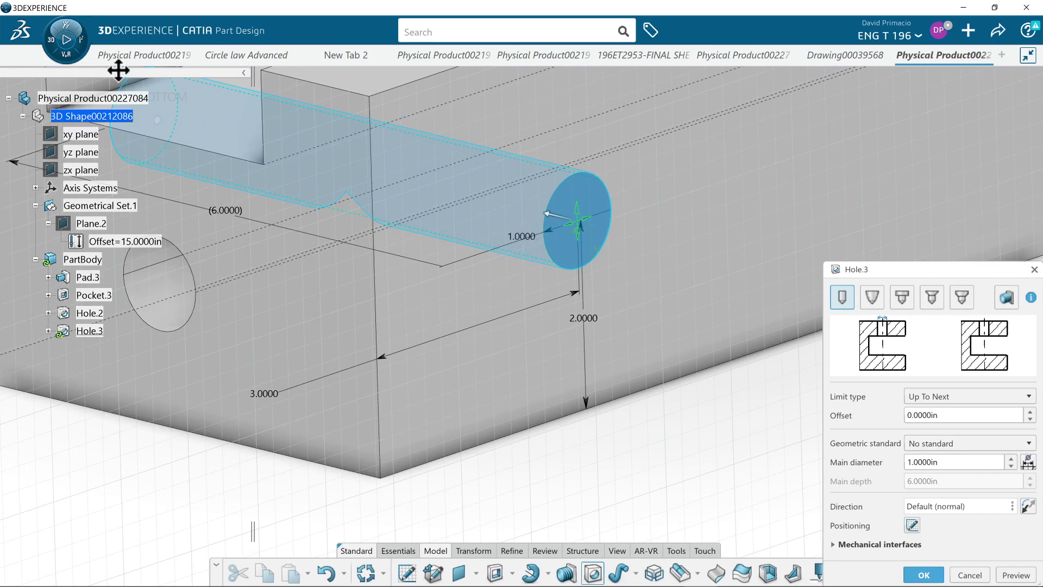
scroll(284, 228, "down", 5)
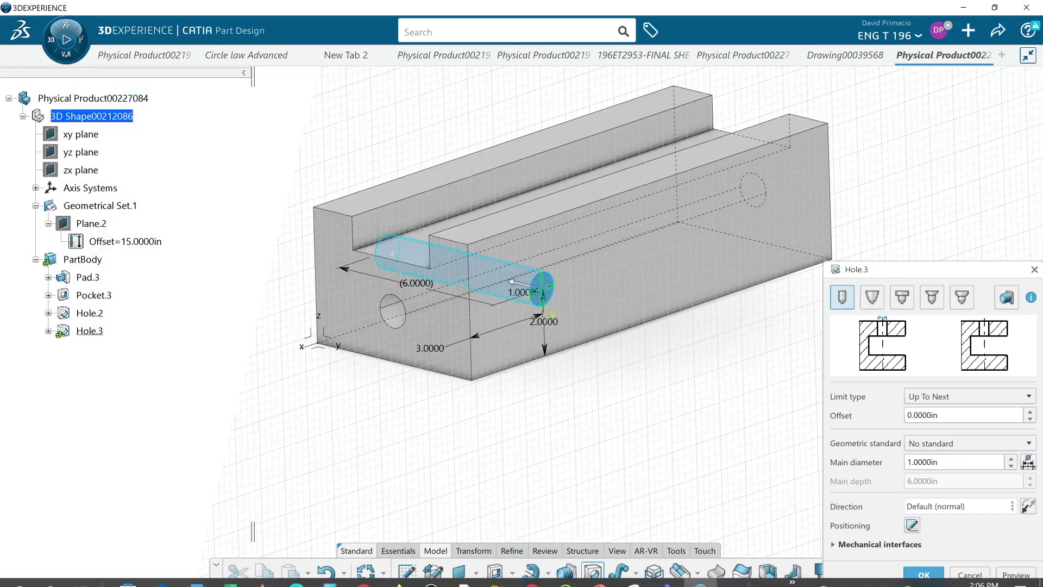
left_click(971, 395)
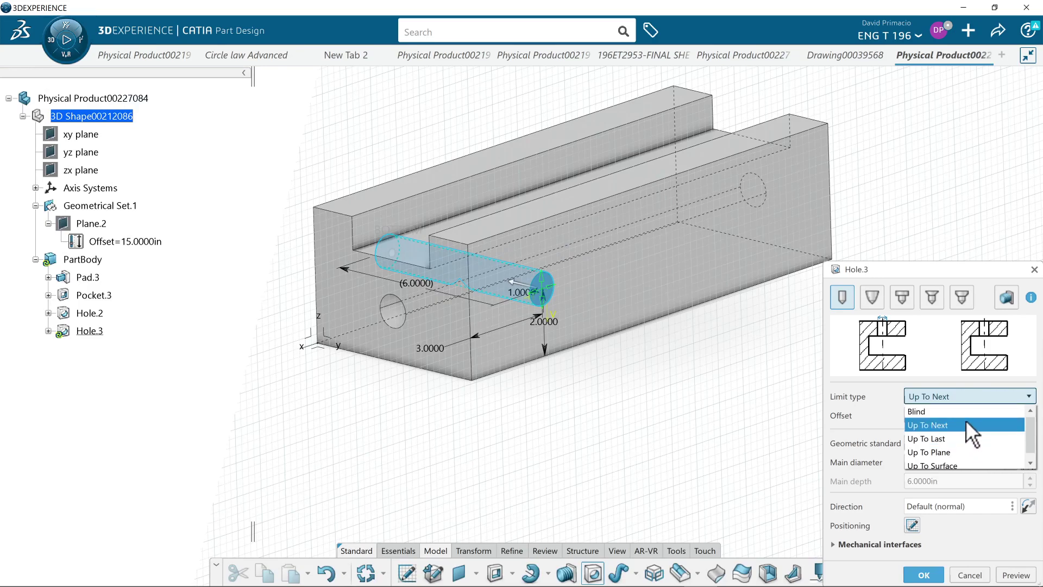
left_click(966, 412)
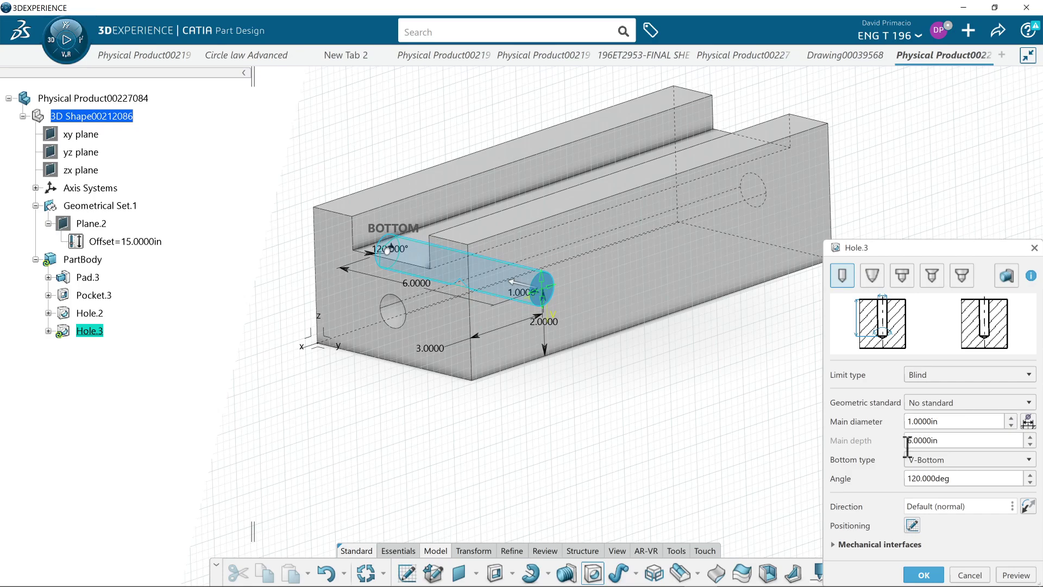
double_click(955, 441)
type("1")
left_click(1009, 576)
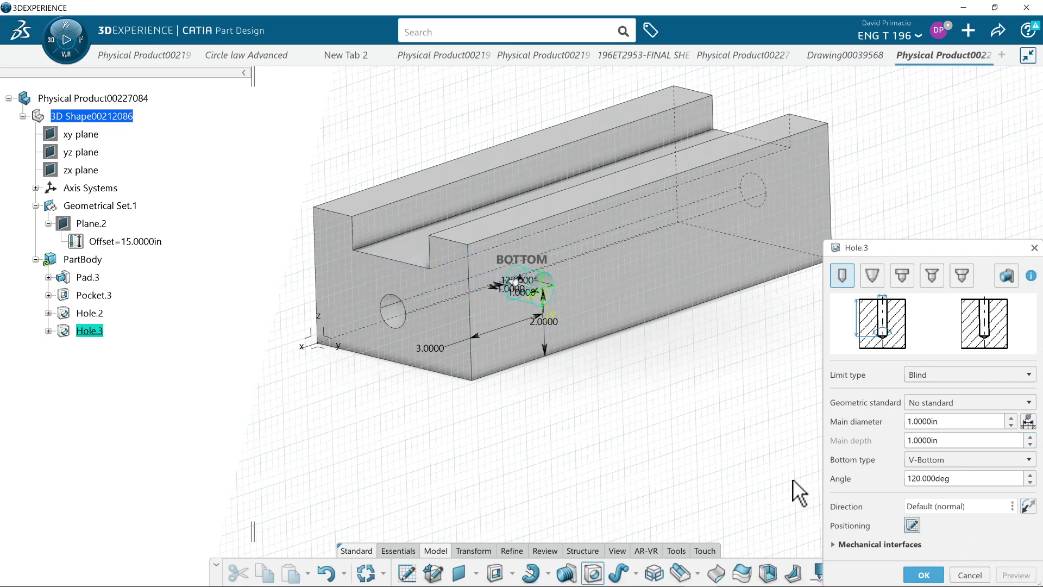
Confirm Hole.3, zoom in on the holed block, and switch to the recording software
left_click(923, 574)
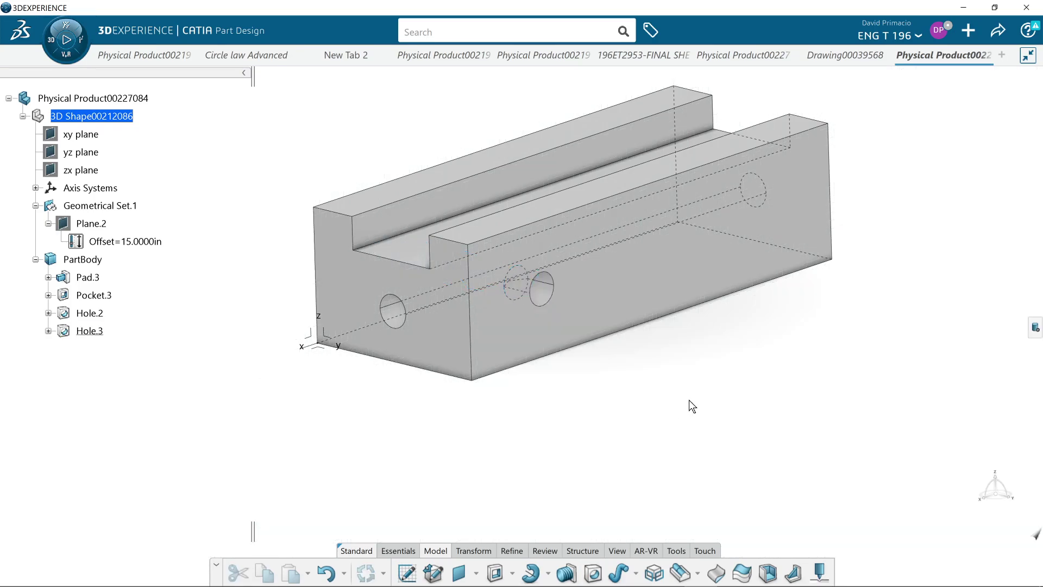
middle_click_drag(689, 400, 589, 470)
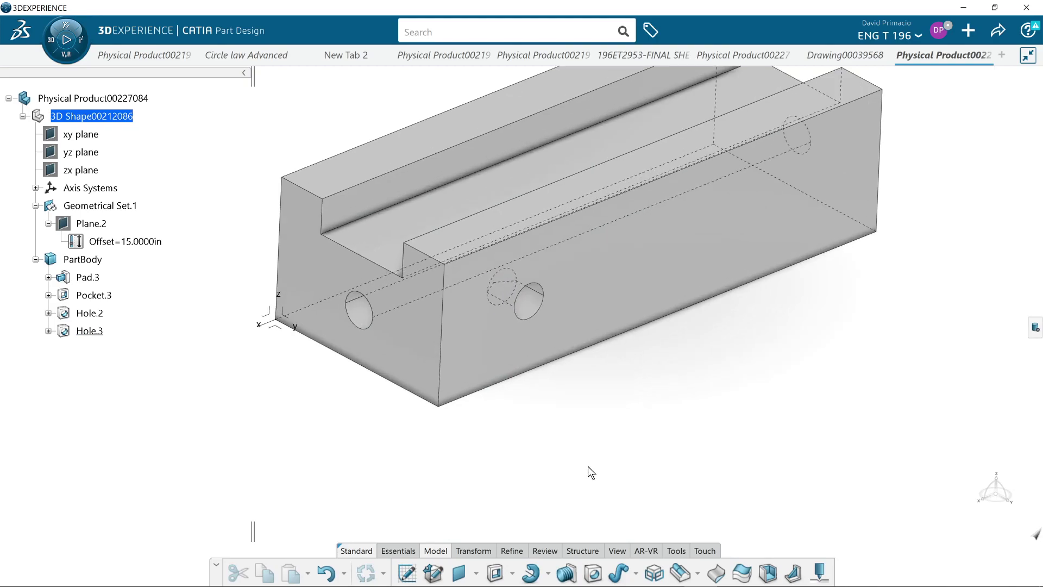
middle_click_drag(573, 507, 532, 495)
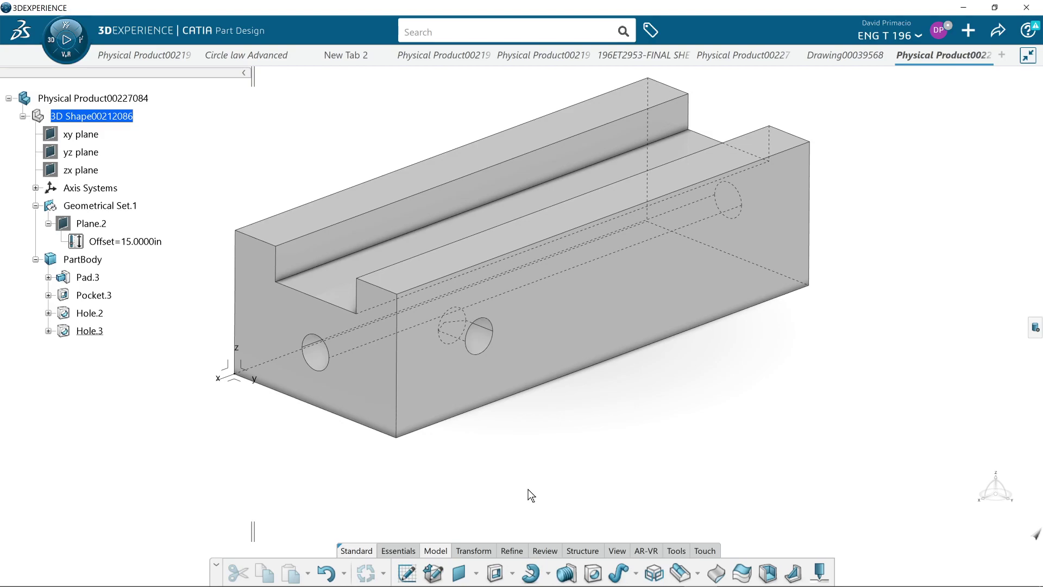
key("alt+Tab")
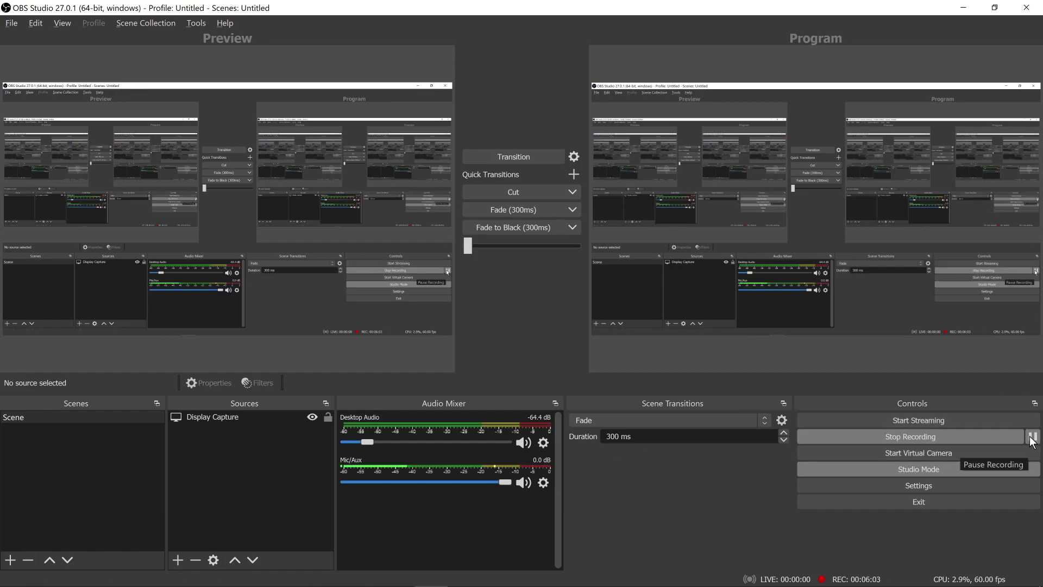
Pause the screen recording in OBS Studio
left_click(1032, 437)
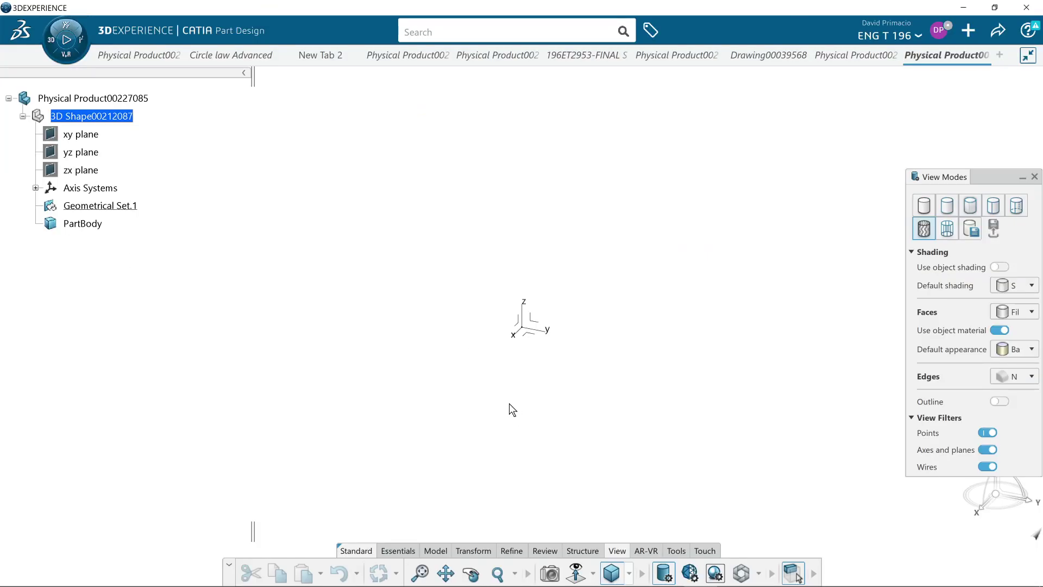
Define PartBody as the work object and start a sketch on the origin axis system
right_click(84, 225)
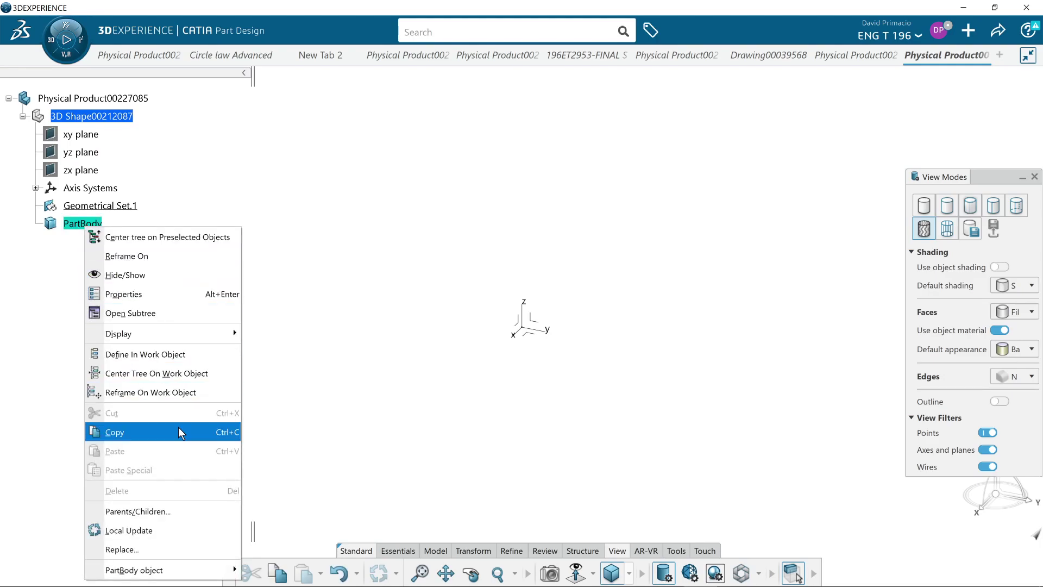
left_click(152, 356)
left_click(527, 335)
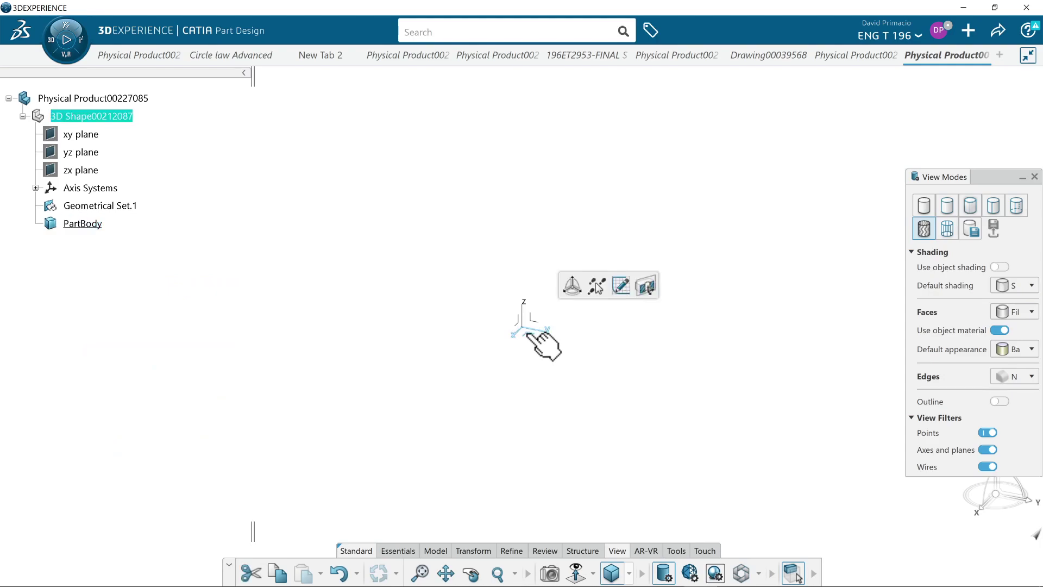
left_click(631, 283)
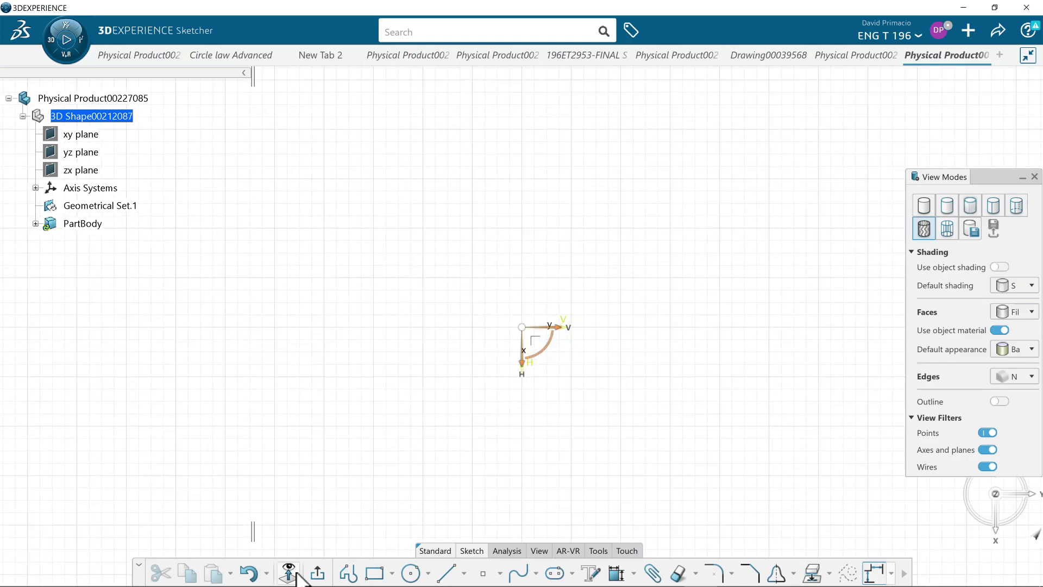
Draw an elongated slot from the origin, centres 5.25 in apart, 1 in radius, and exit the sketch
left_click(429, 573)
left_click(391, 573)
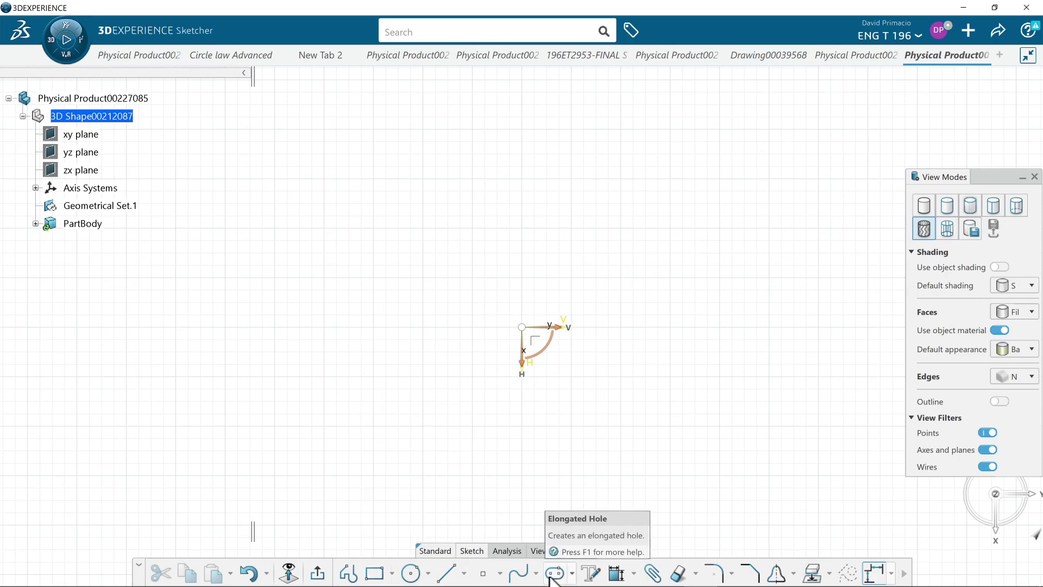
left_click(551, 574)
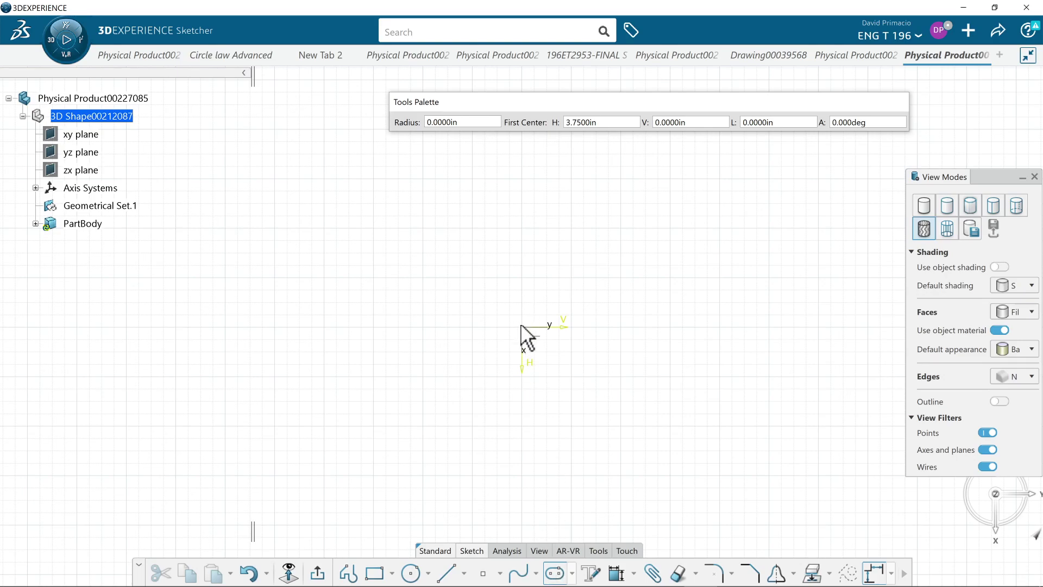
left_click(585, 475)
middle_click_drag(582, 400, 581, 354)
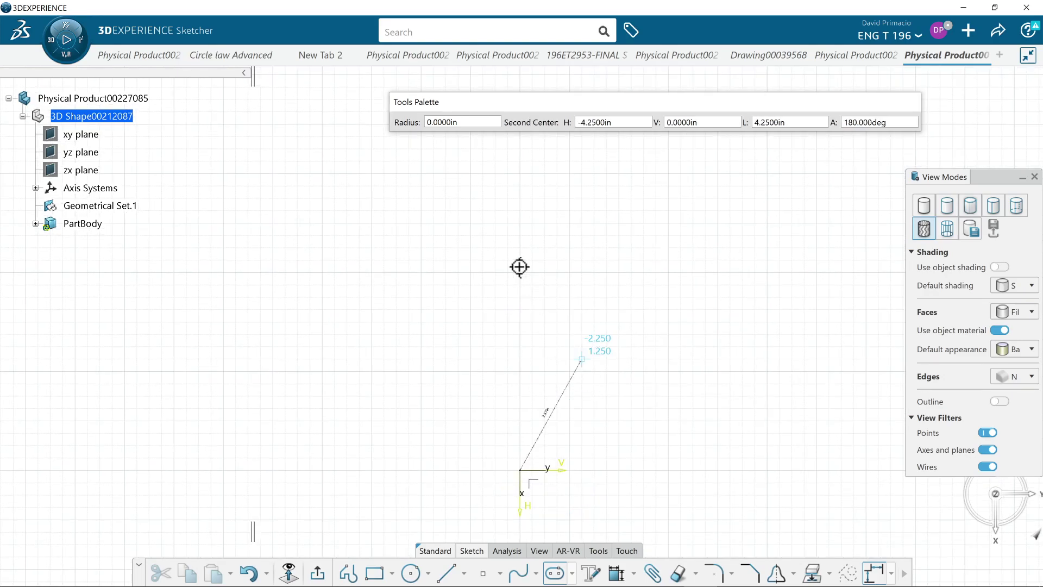
left_click(522, 226)
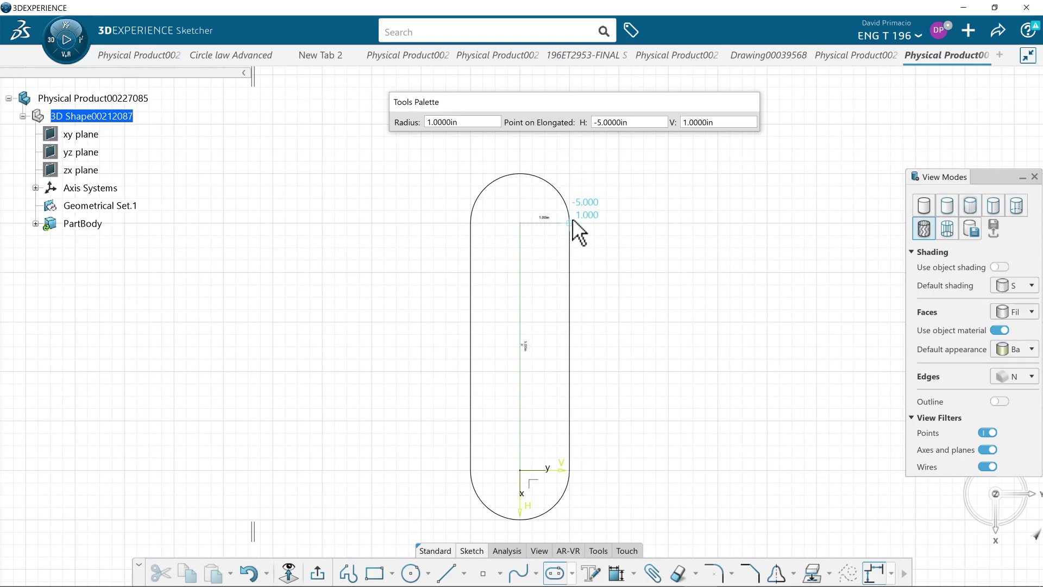
left_click(572, 218)
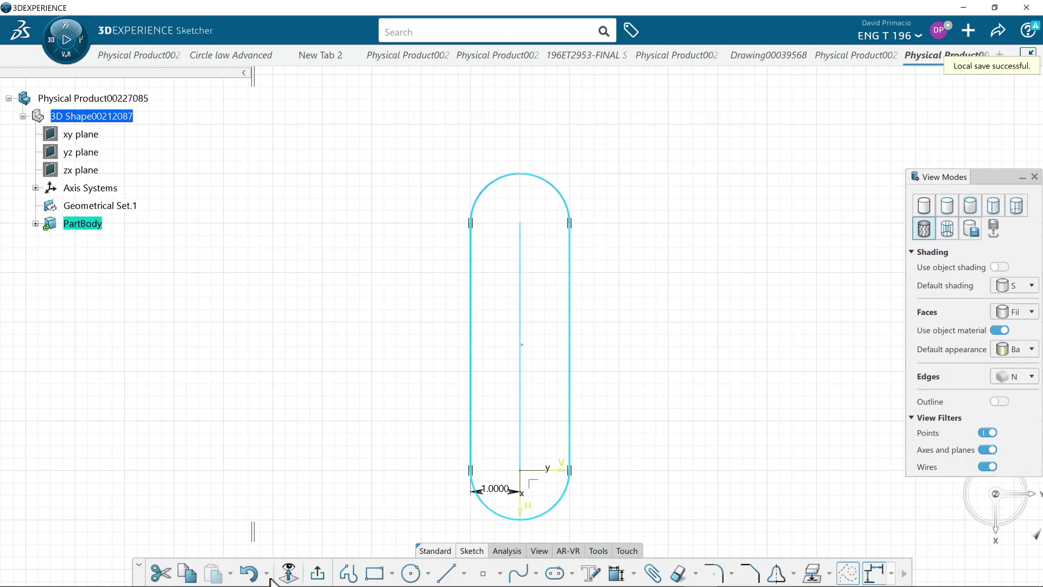
left_click(317, 573)
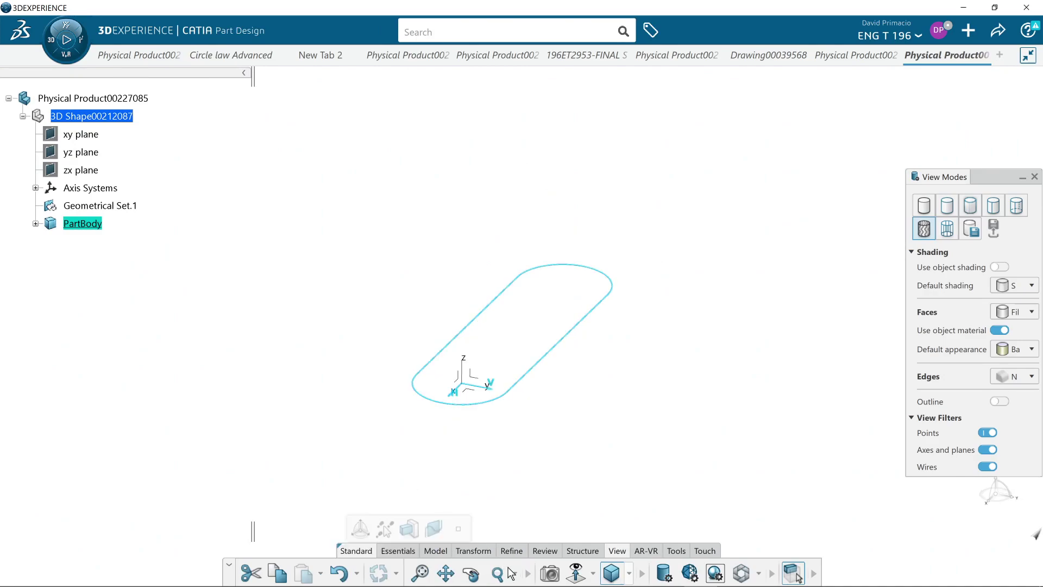
Pad the slot sketch to a 0.25 in length, forming the rounded plate
left_click(435, 549)
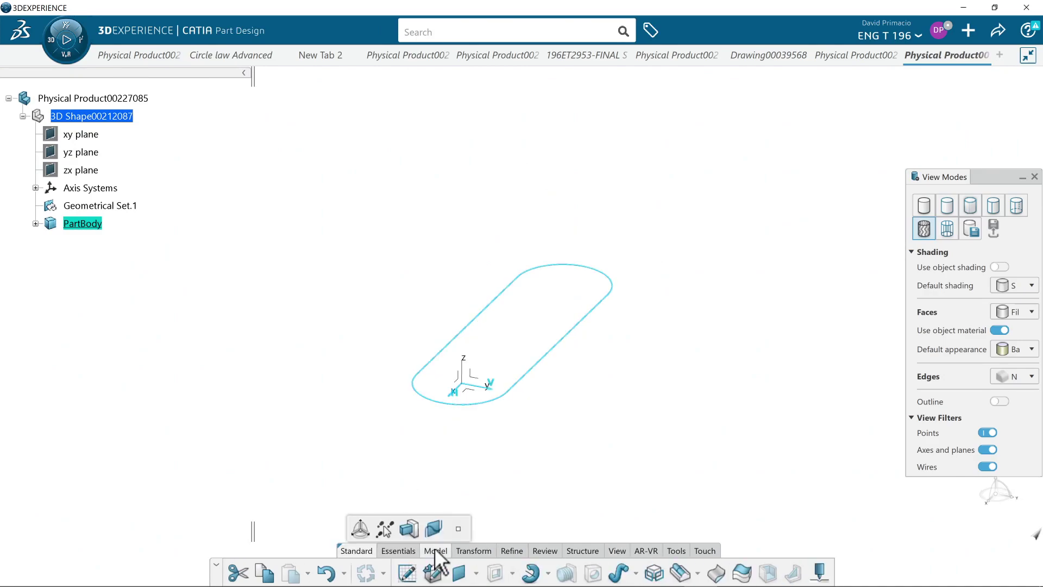
left_click(512, 575)
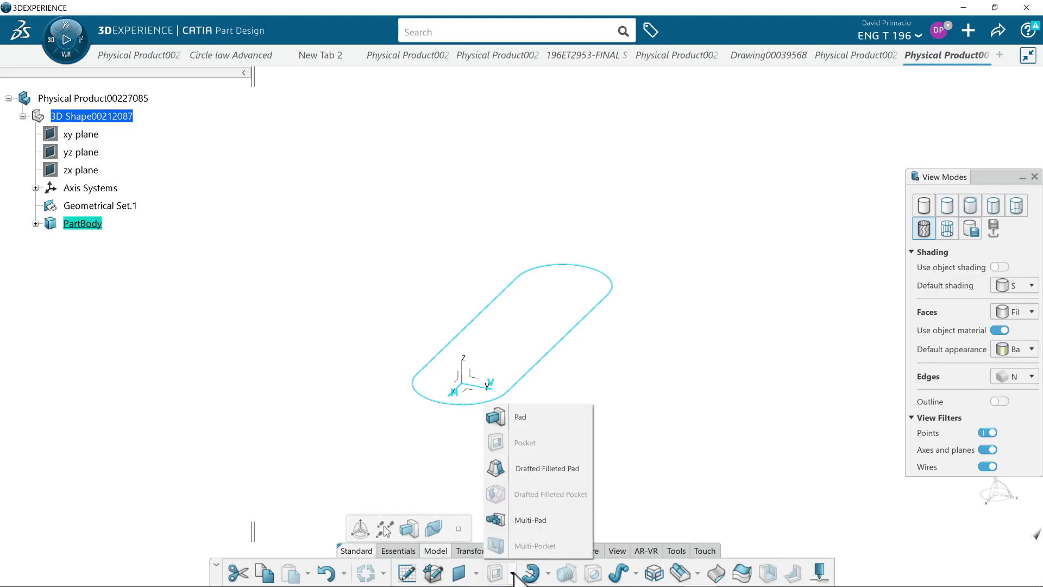
left_click(548, 405)
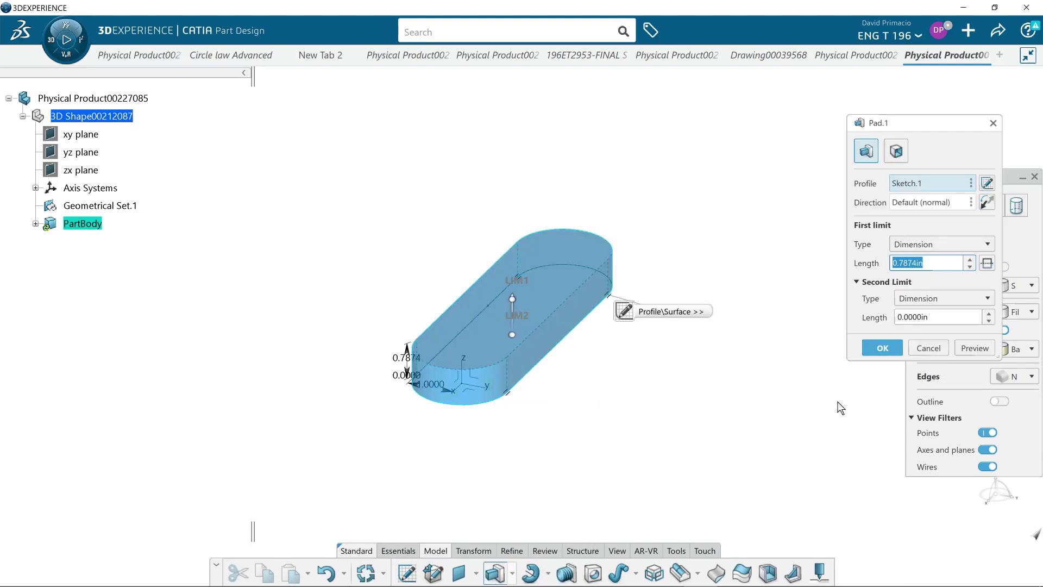
type("0.25")
left_click(882, 348)
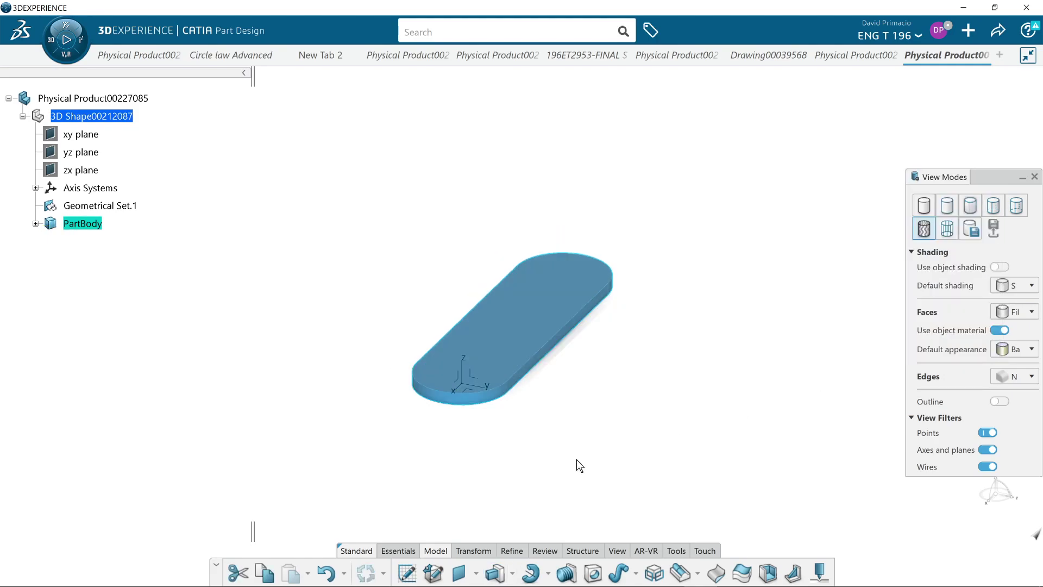
left_click(538, 472)
middle_click_drag(556, 474, 608, 445)
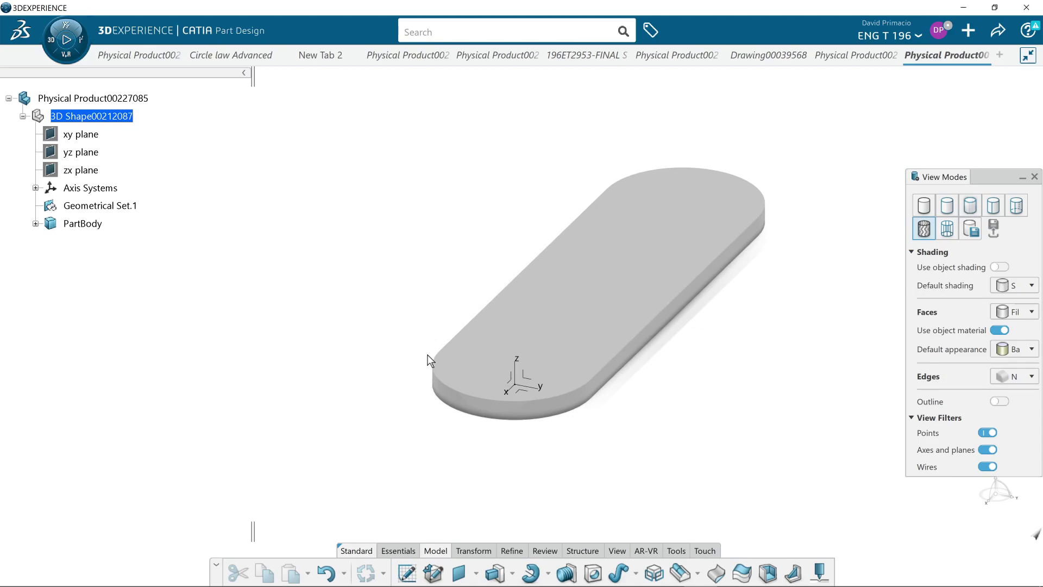
Create a 1 in diameter Up To Next hole on the plate's top face at the origin end
mouse_move(611, 580)
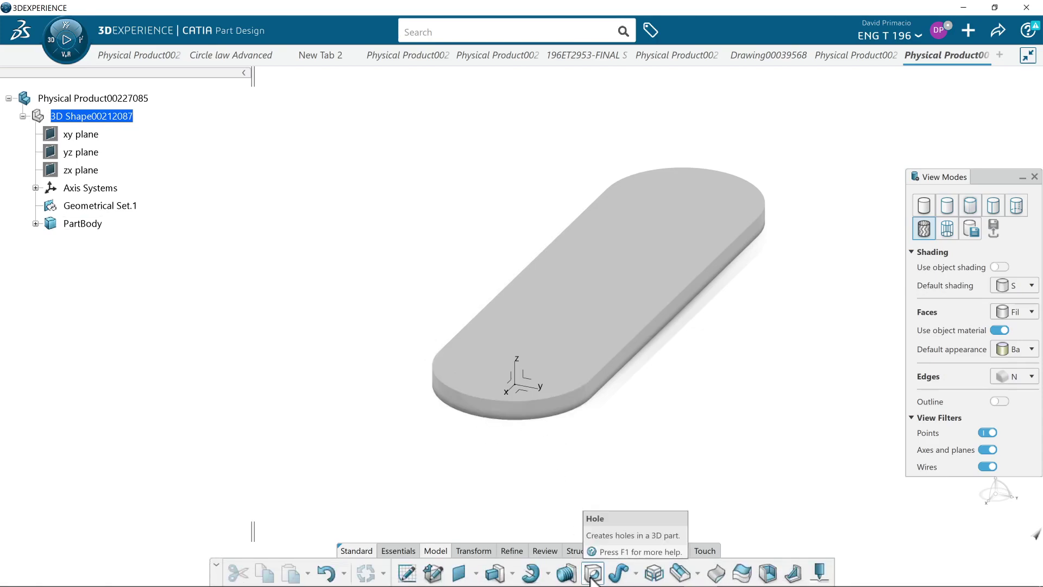
left_click(591, 580)
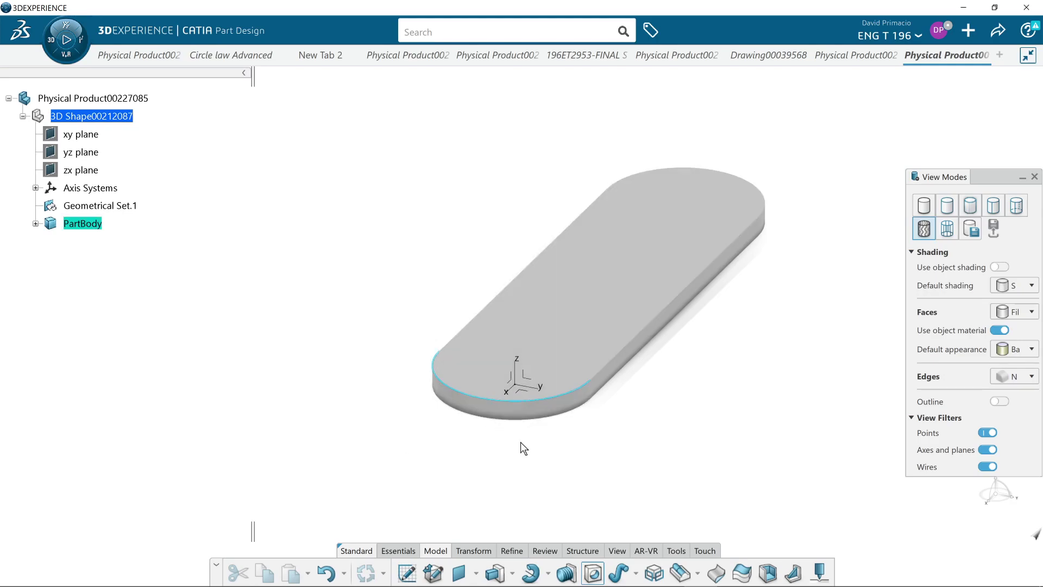
left_click(592, 360)
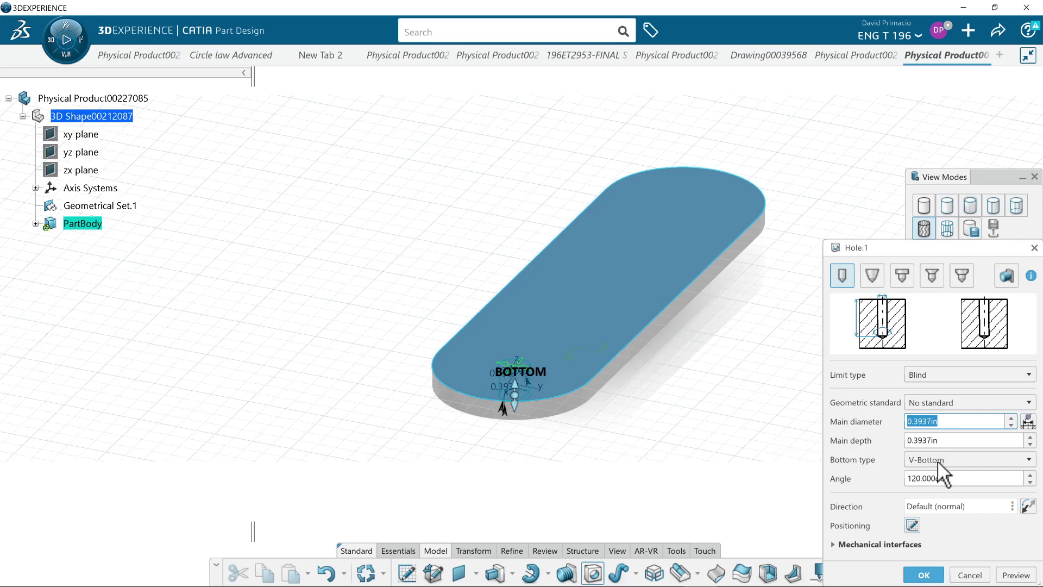
type("1")
left_click(965, 401)
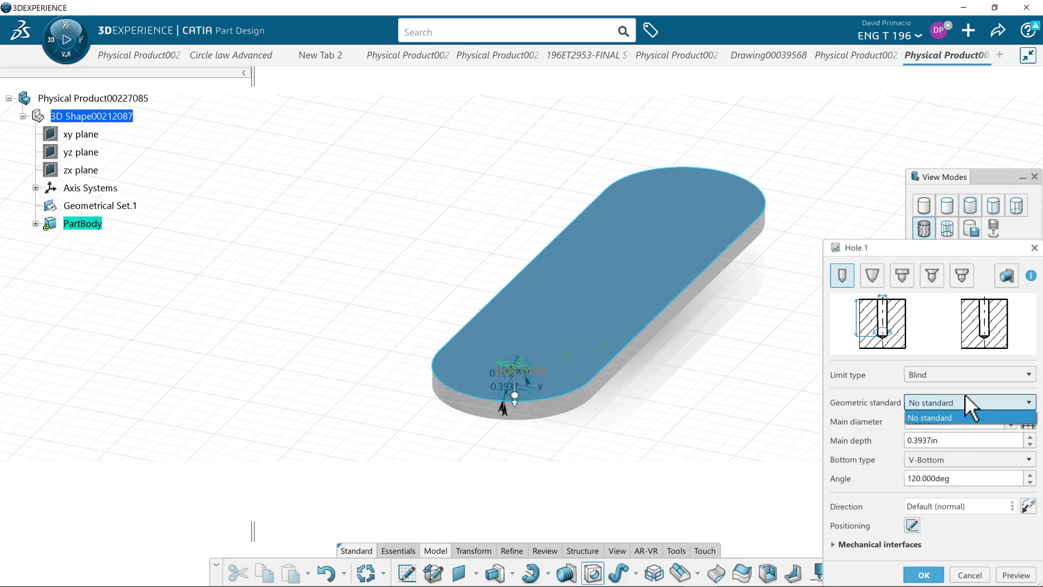
left_click(961, 399)
left_click(947, 376)
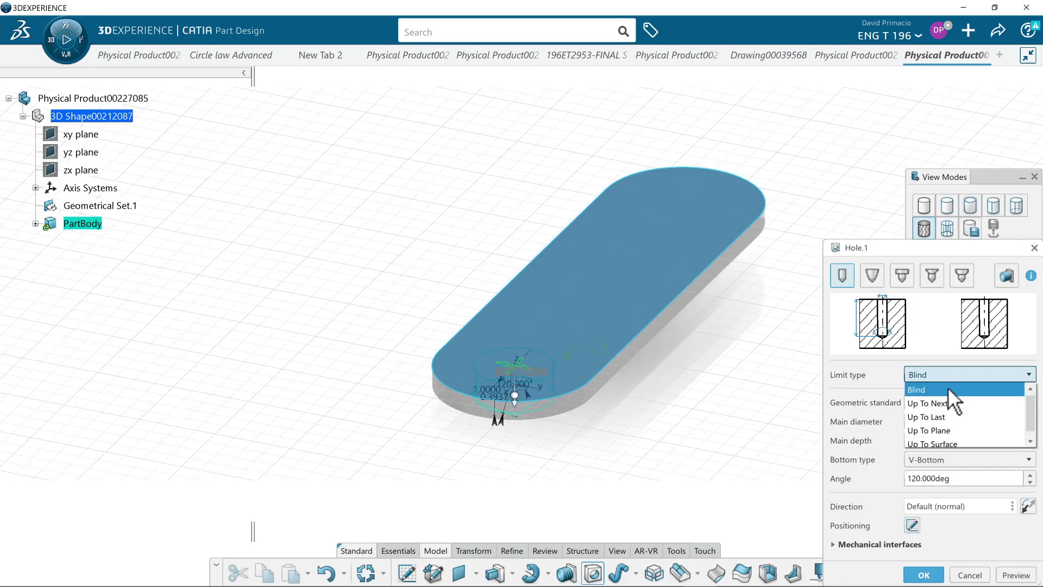
left_click(938, 402)
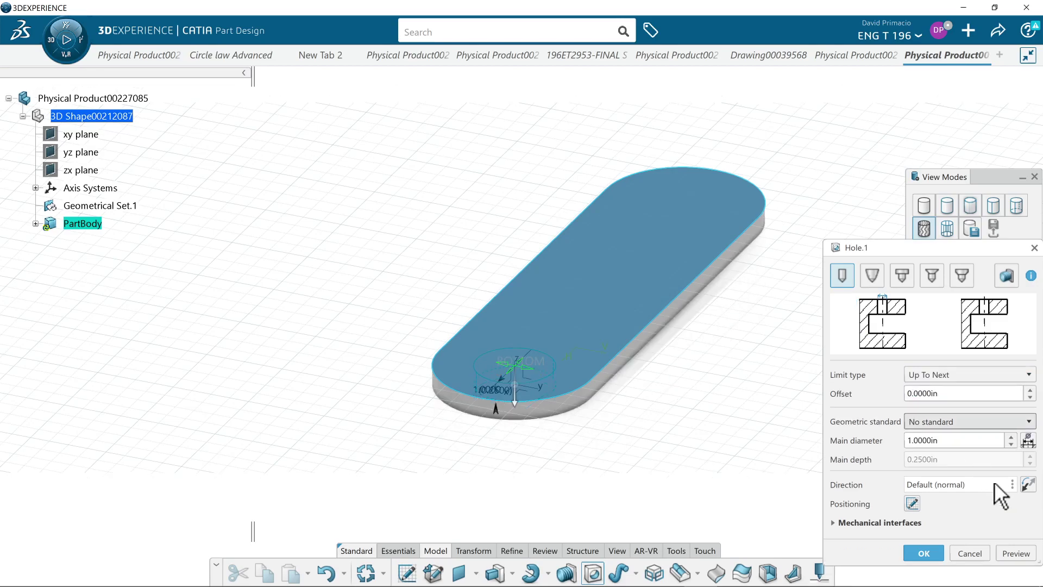
left_click(1011, 554)
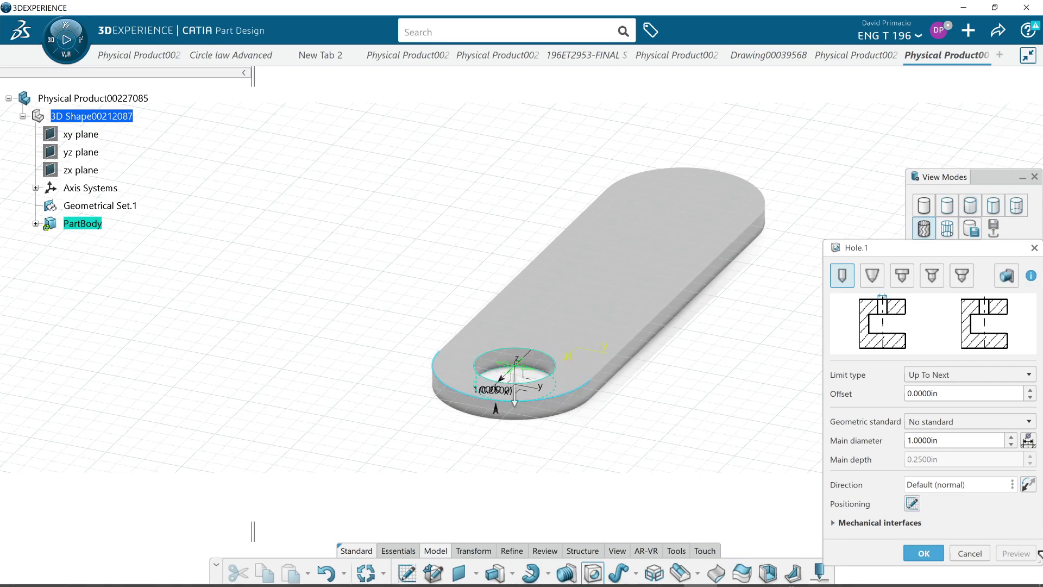
left_click(924, 553)
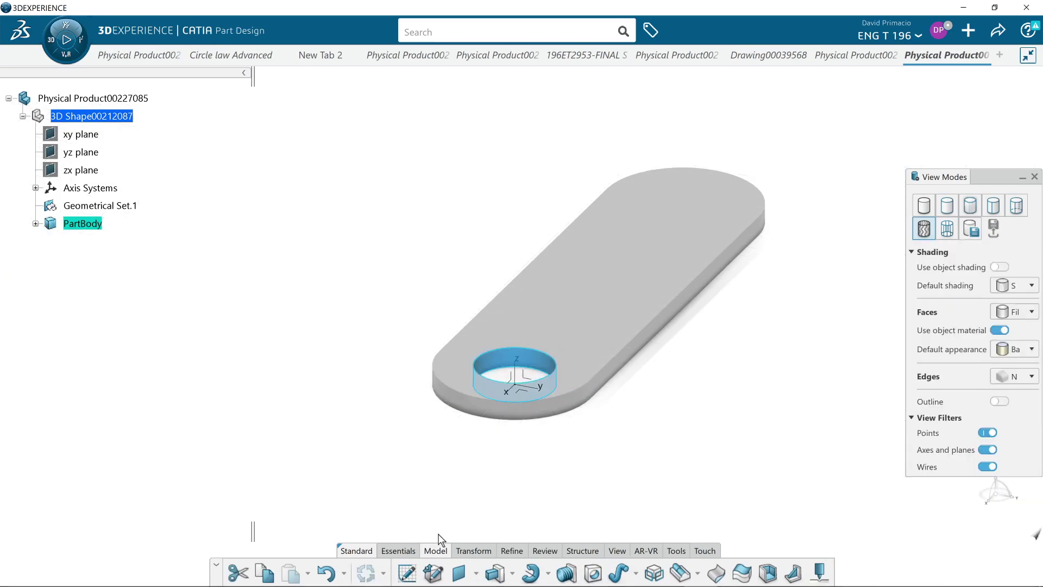
Start Hole.2 on the top face near the plate's far rounded end after one cancelled attempt
left_click(593, 573)
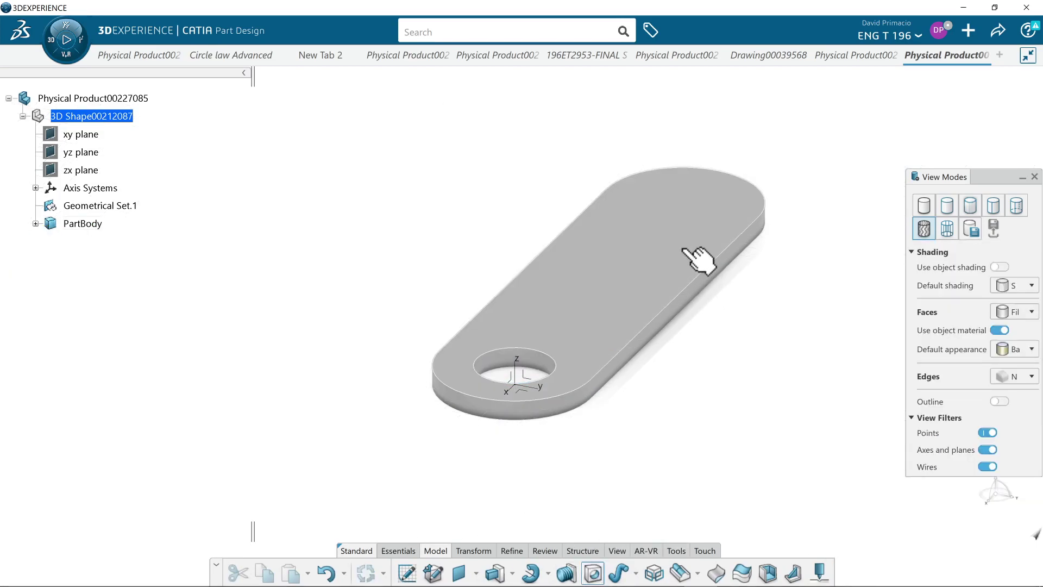
left_click(682, 220)
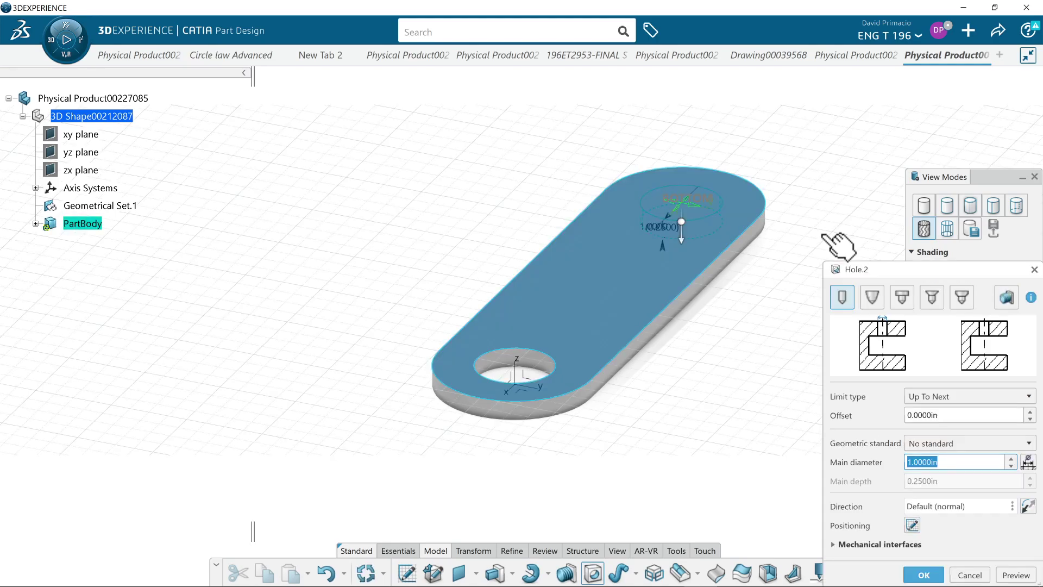
middle_click_drag(690, 326, 600, 482)
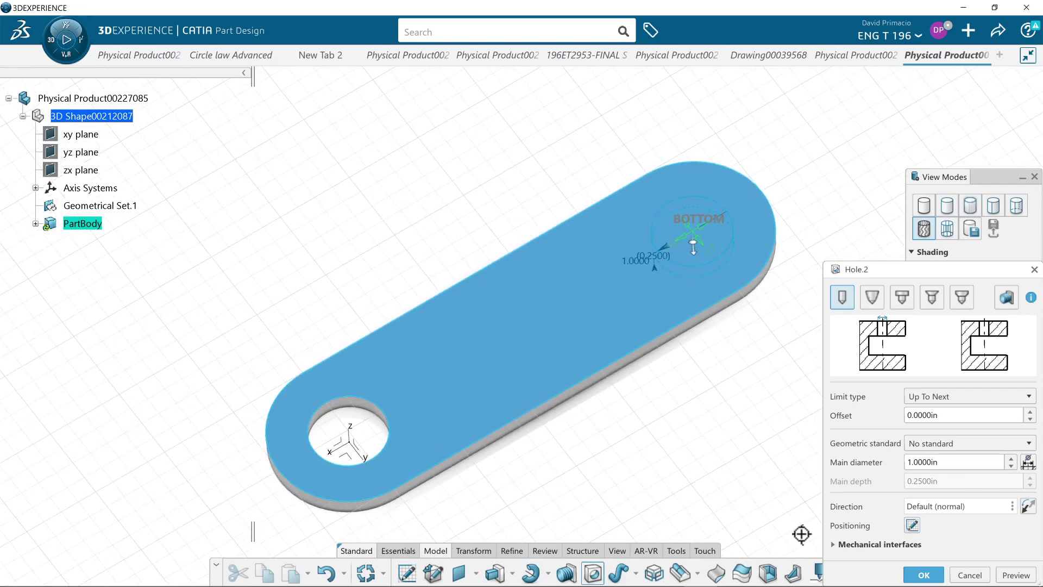
left_click(962, 575)
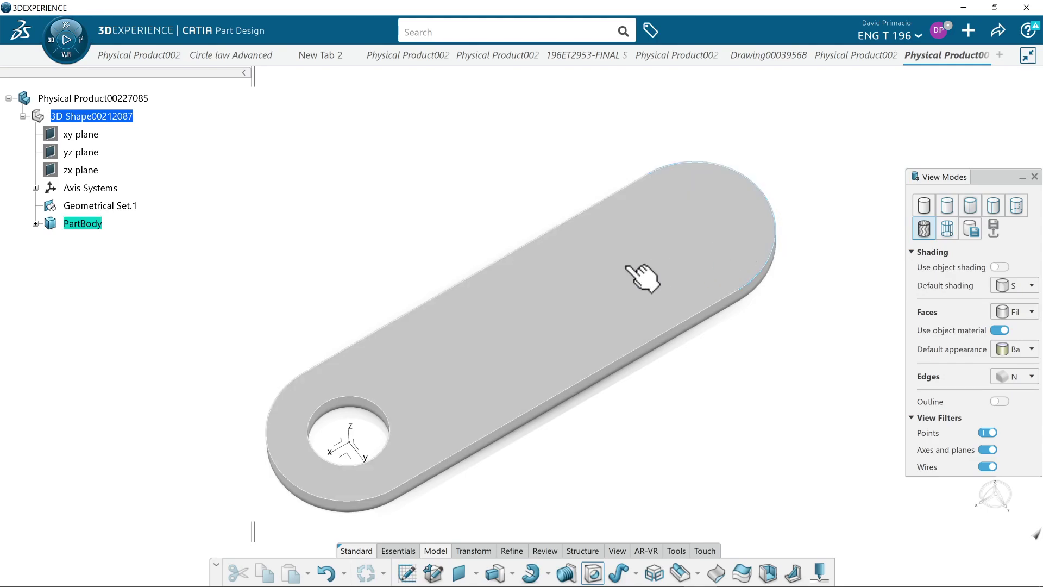
left_click(600, 283)
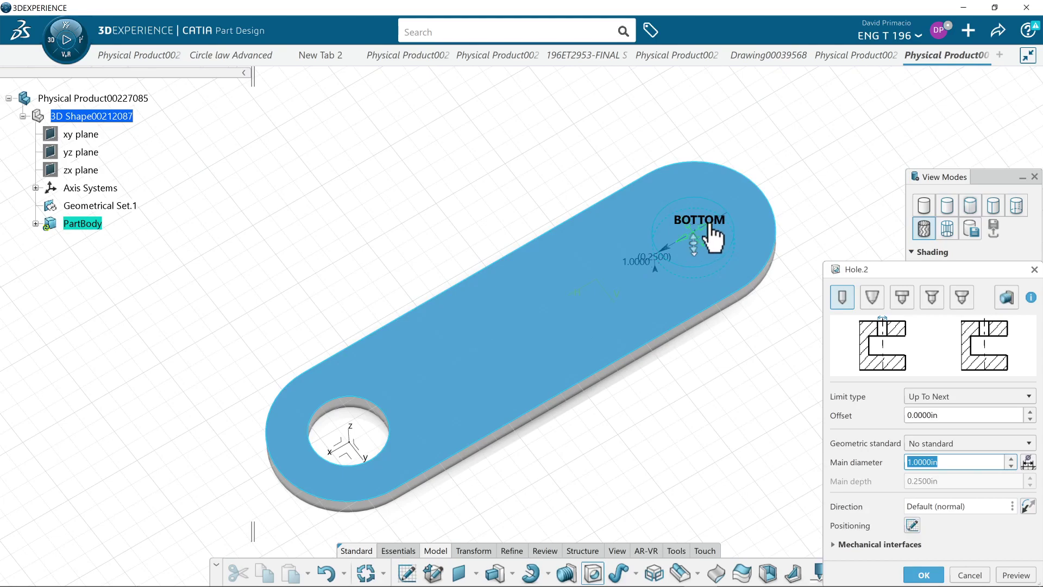